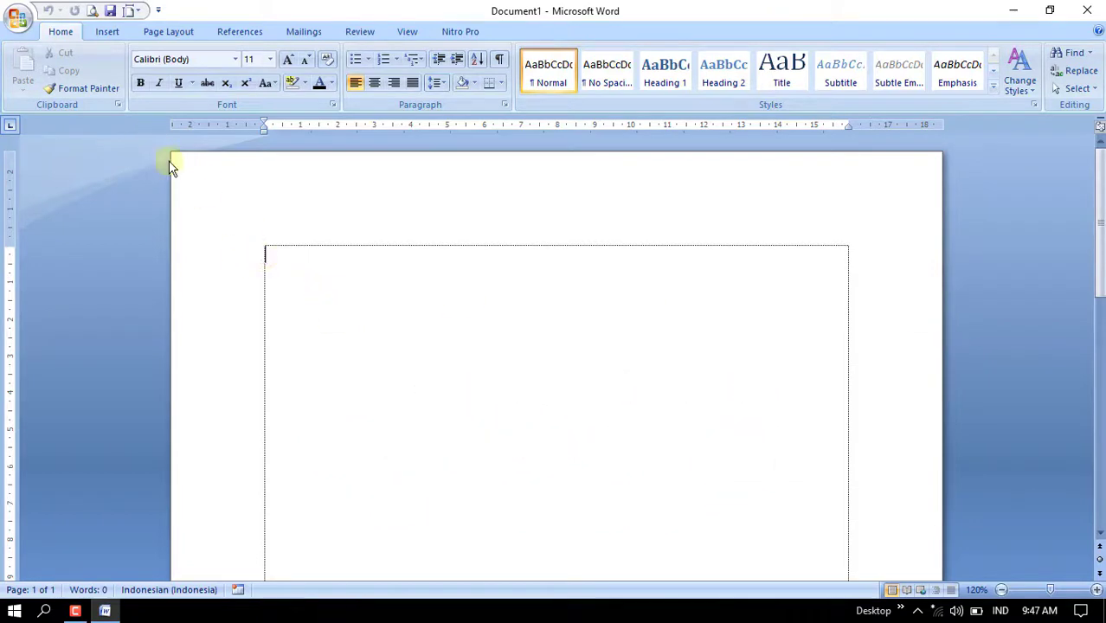
# Step: Insert a table with 10 columns and 5 rows at the start of the blank document
pyautogui.click(110, 37)
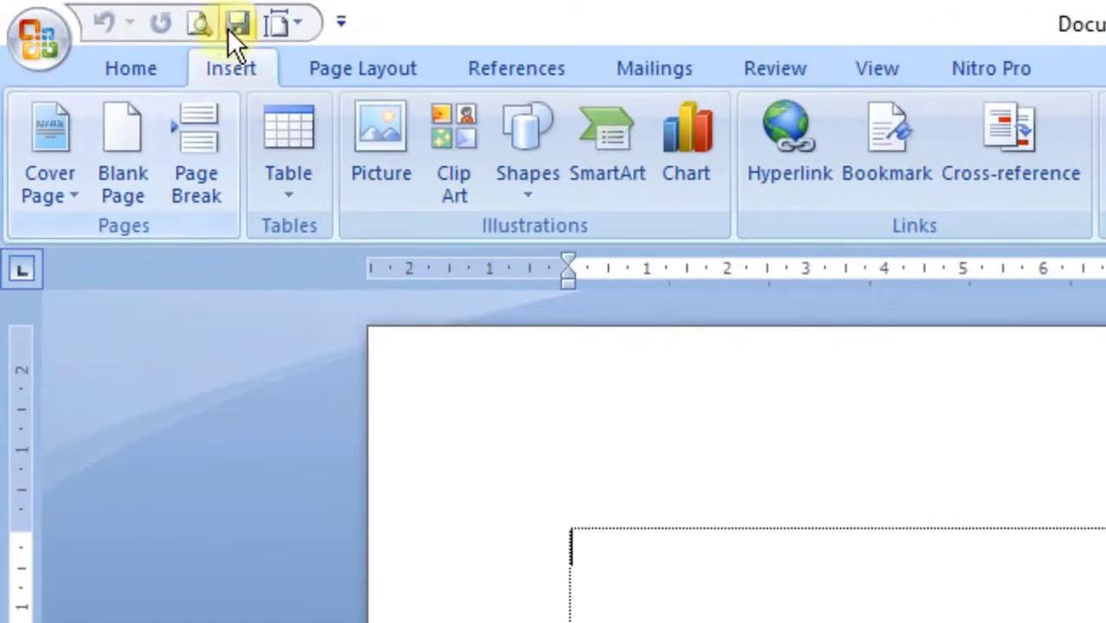
pyautogui.click(292, 192)
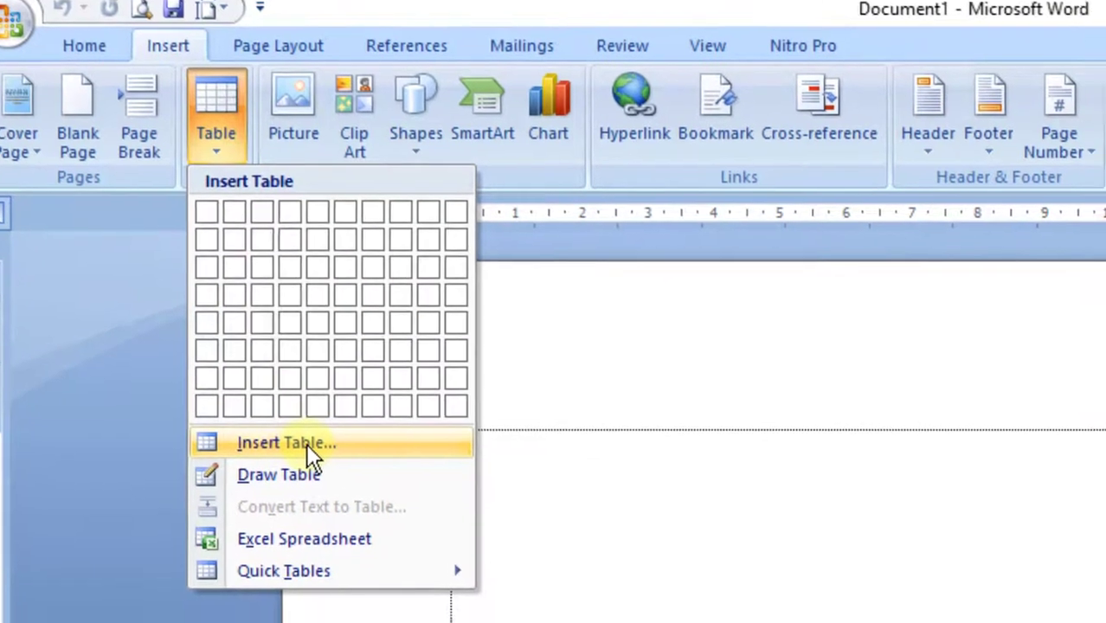
pyautogui.click(309, 459)
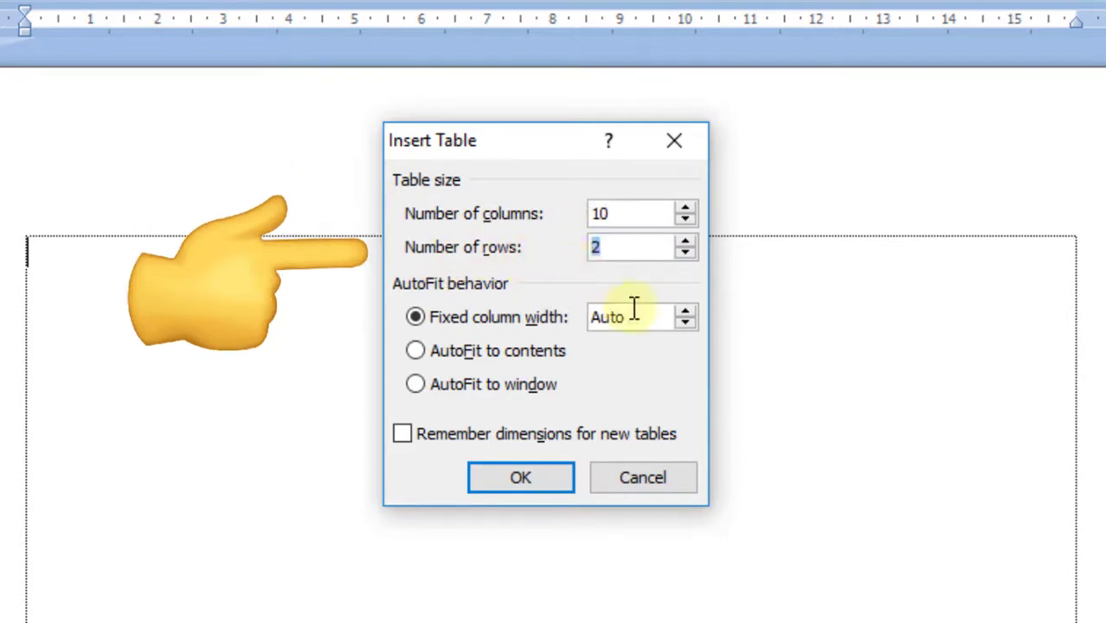
pyautogui.write('5')
pyautogui.click(540, 483)
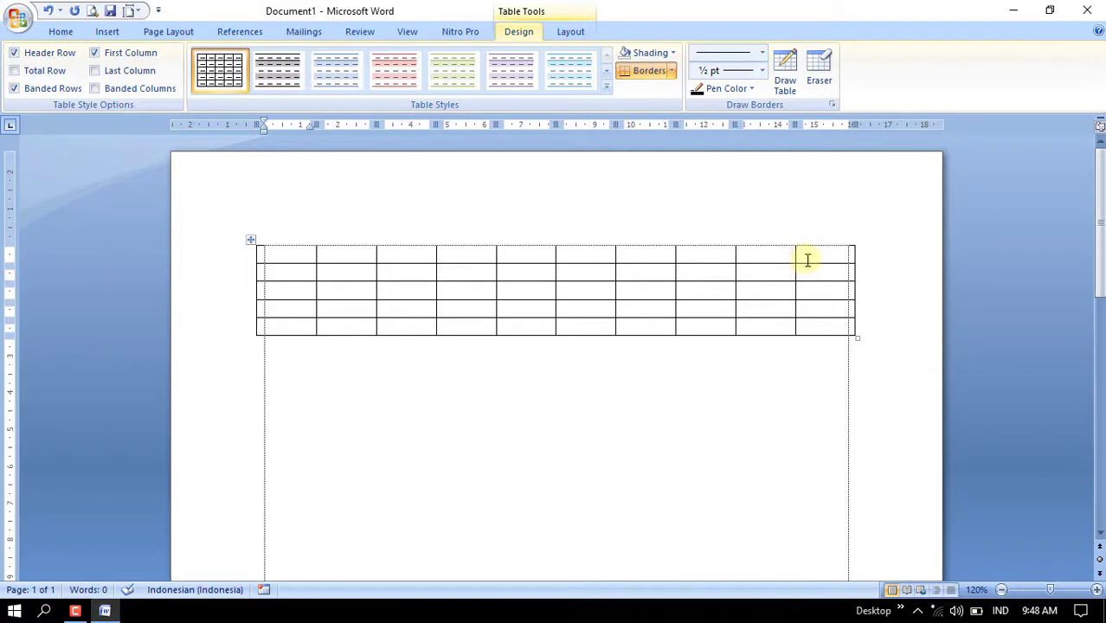
pyautogui.moveTo(287, 255); pyautogui.dragTo(848, 259)
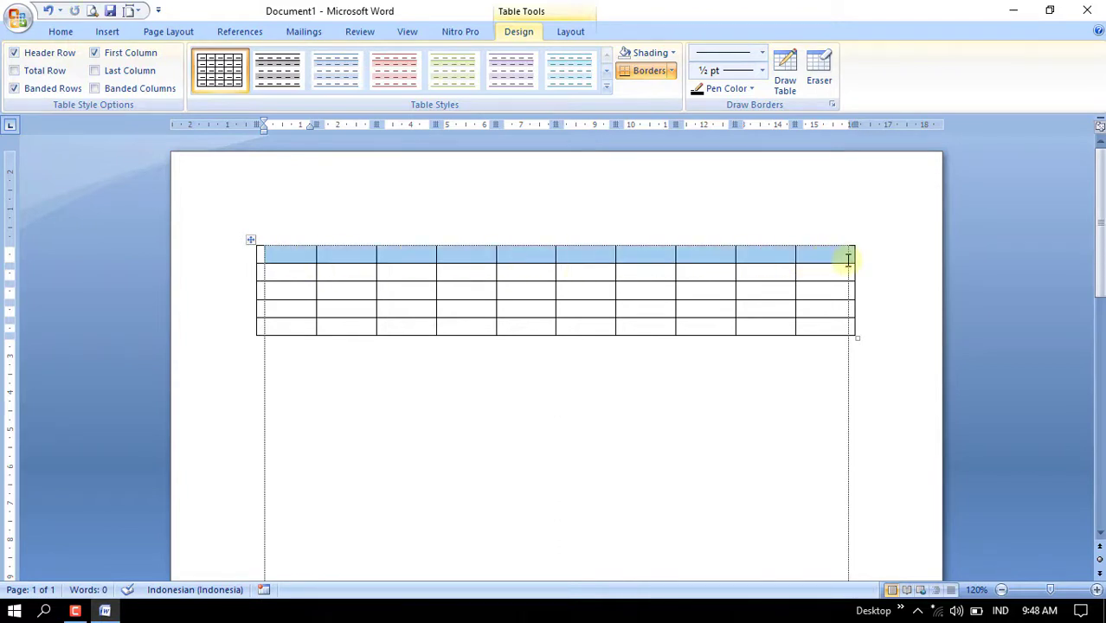
pyautogui.moveTo(283, 255); pyautogui.dragTo(286, 328)
pyautogui.click(637, 308)
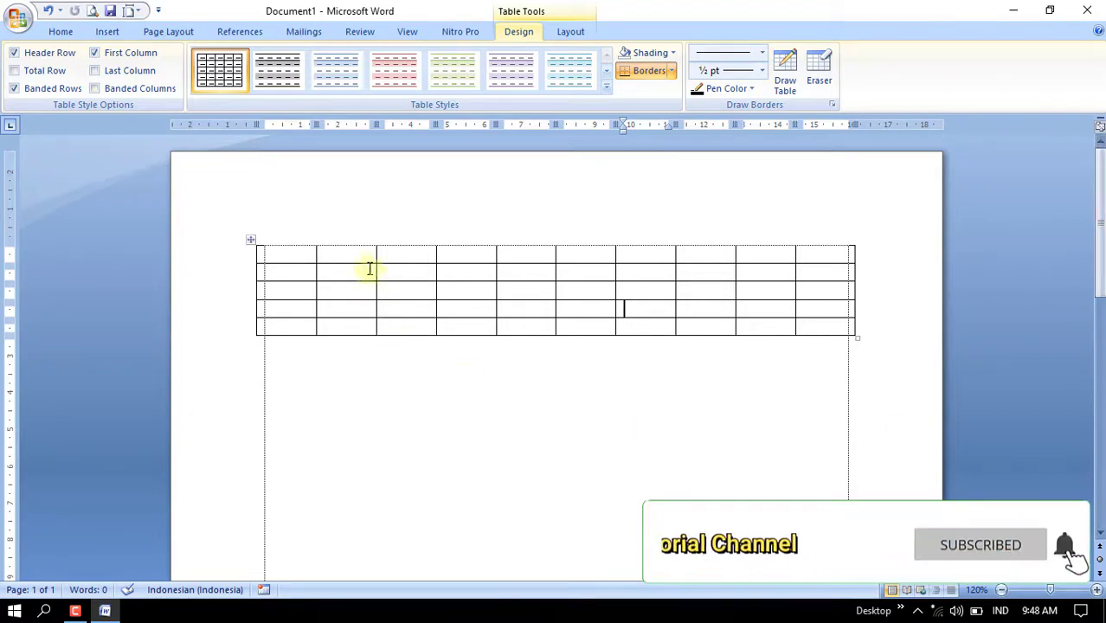
# Step: Narrow the table's ten columns to uneven widths between about 0.75 and 1.25 cm by moving their borders one after another
pyautogui.moveTo(372, 253); pyautogui.dragTo(311, 269)
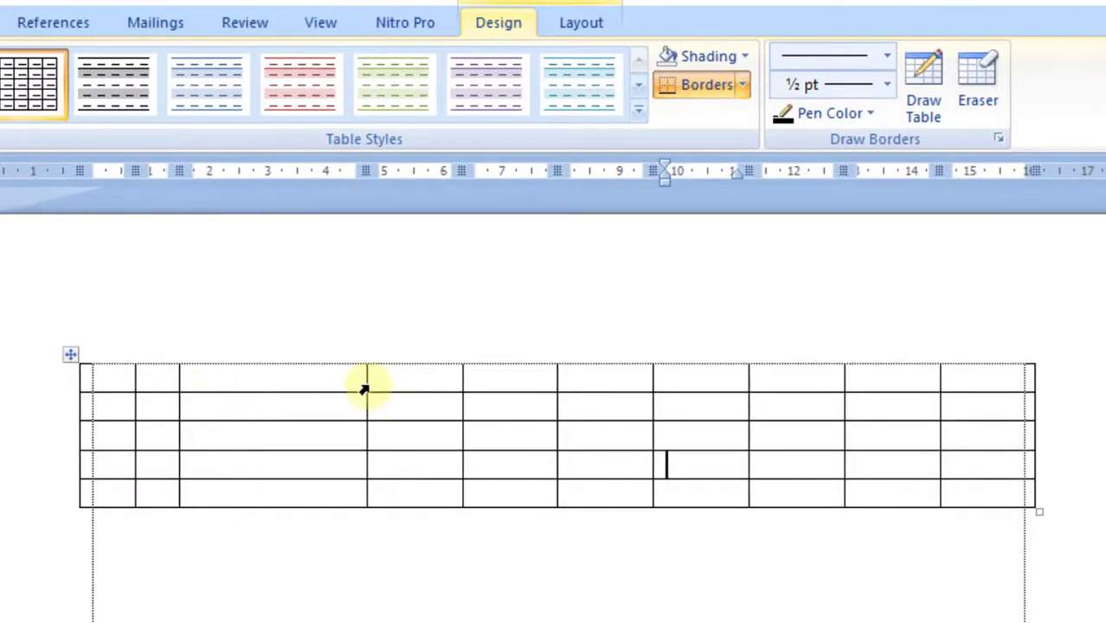
pyautogui.moveTo(365, 386); pyautogui.dragTo(238, 400)
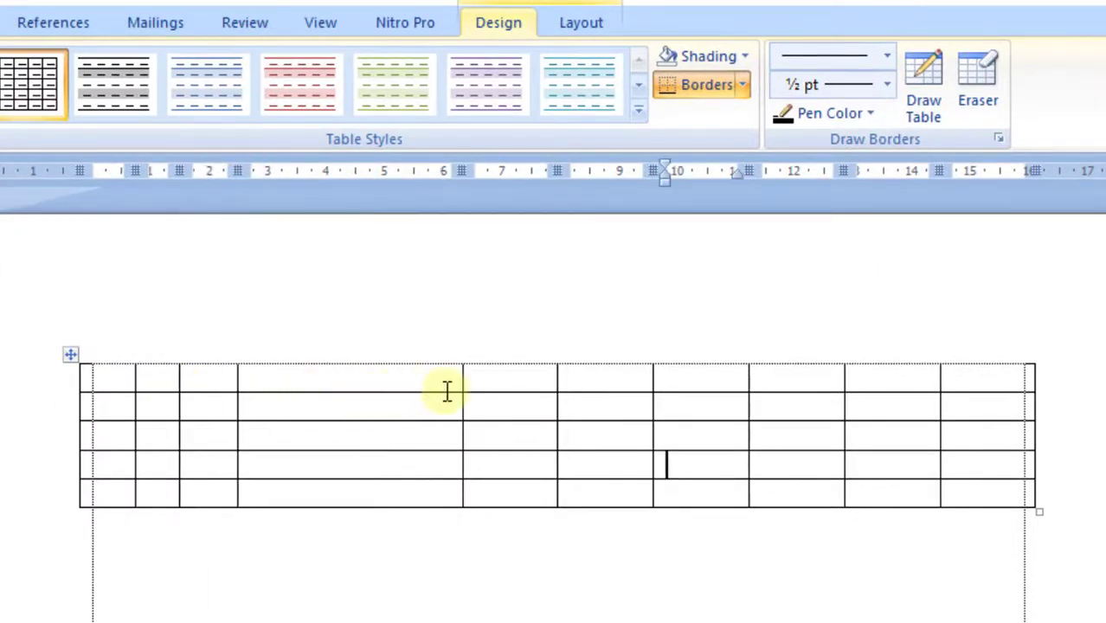
pyautogui.moveTo(459, 386); pyautogui.dragTo(298, 396)
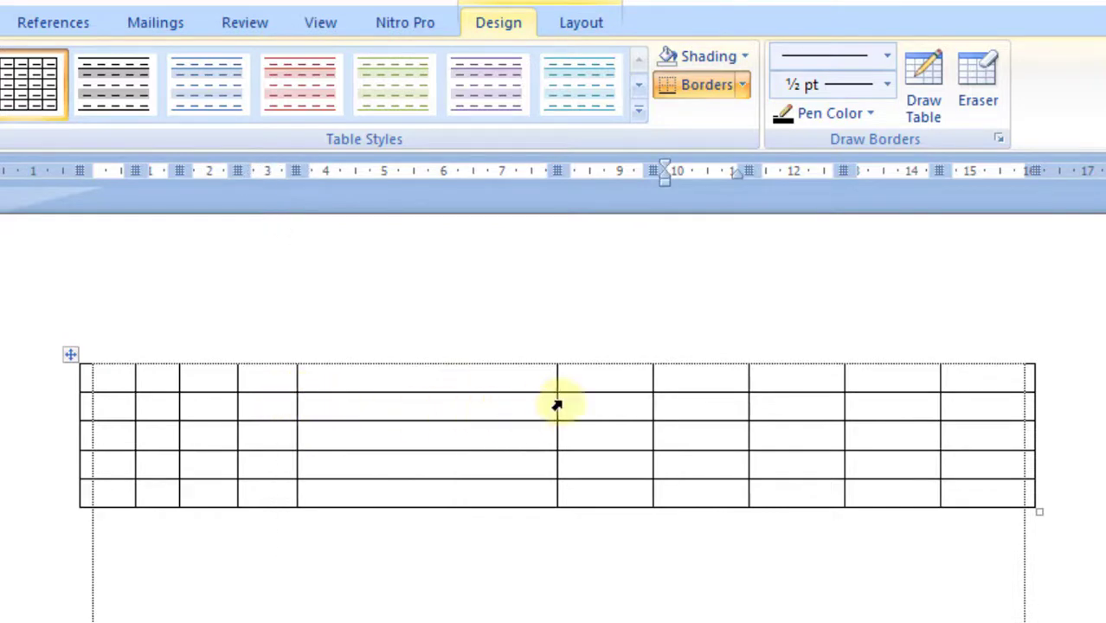
pyautogui.moveTo(556, 383); pyautogui.dragTo(354, 400)
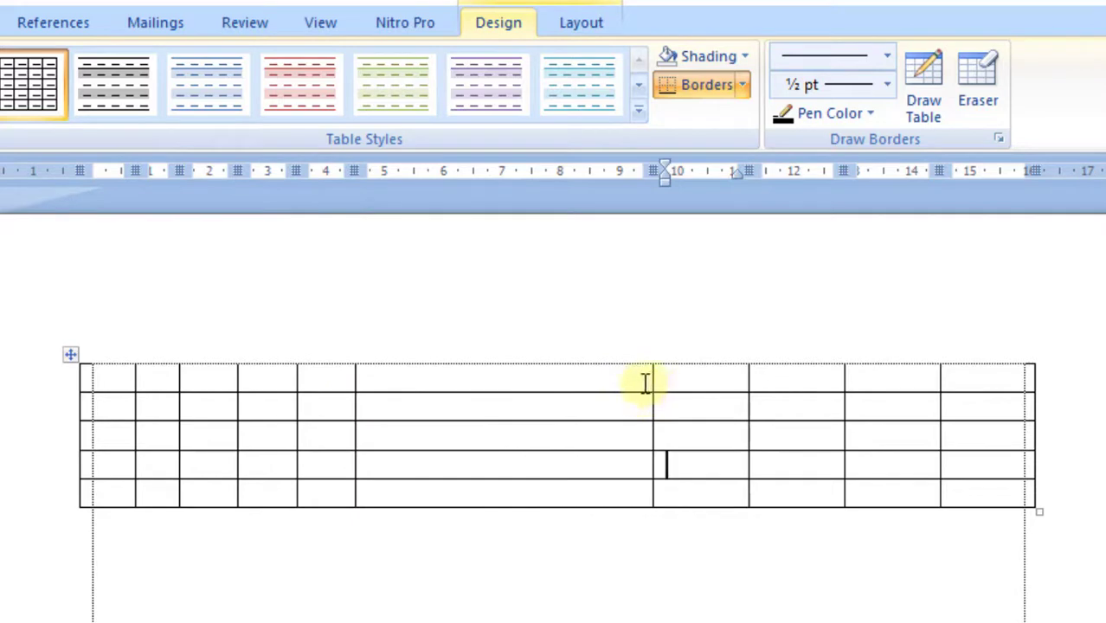
pyautogui.click(651, 383)
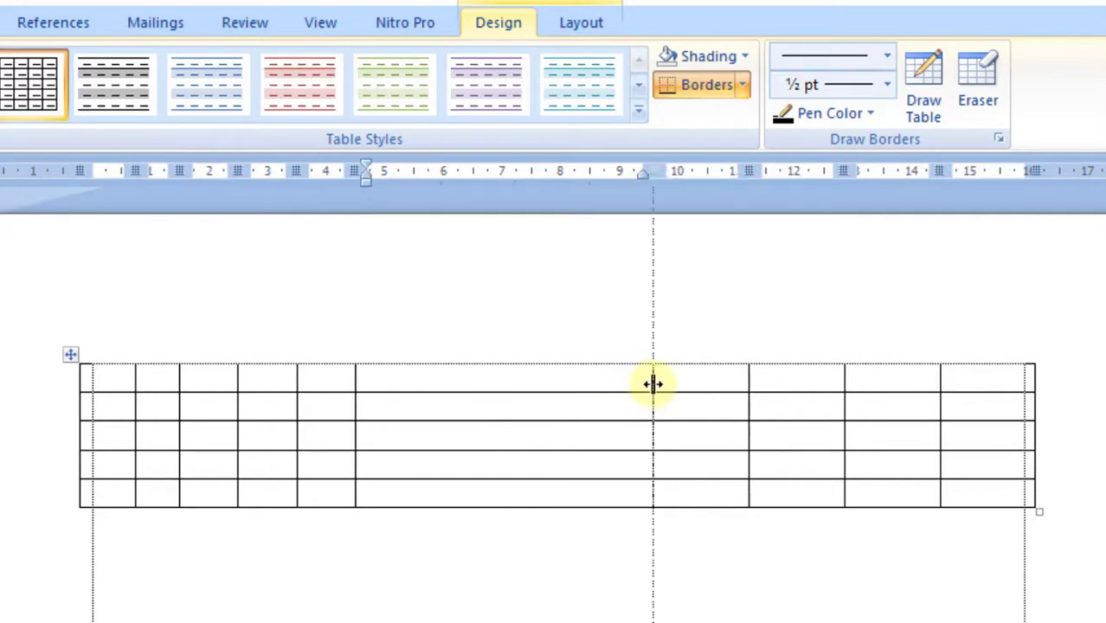
pyautogui.moveTo(652, 383); pyautogui.dragTo(414, 411)
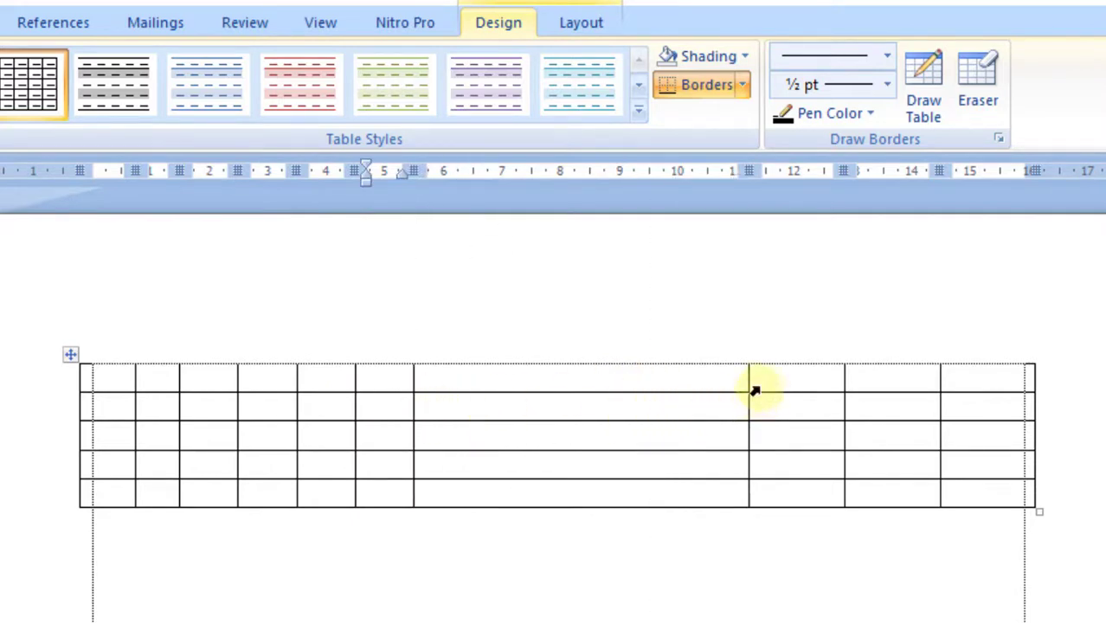
pyautogui.moveTo(748, 386); pyautogui.dragTo(458, 410)
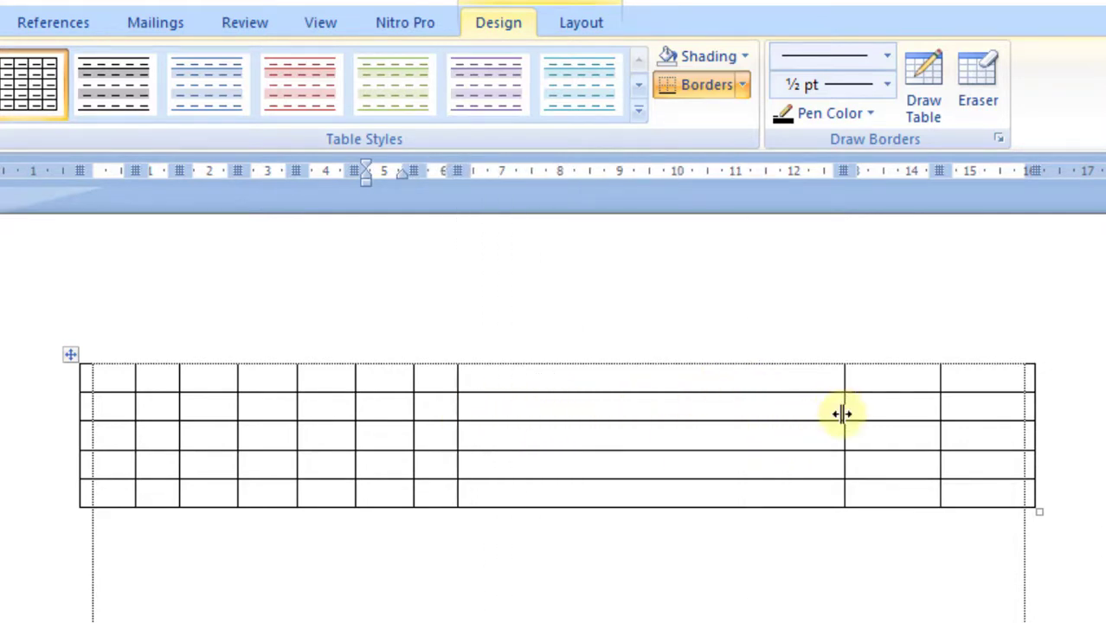
pyautogui.moveTo(842, 414); pyautogui.dragTo(502, 416)
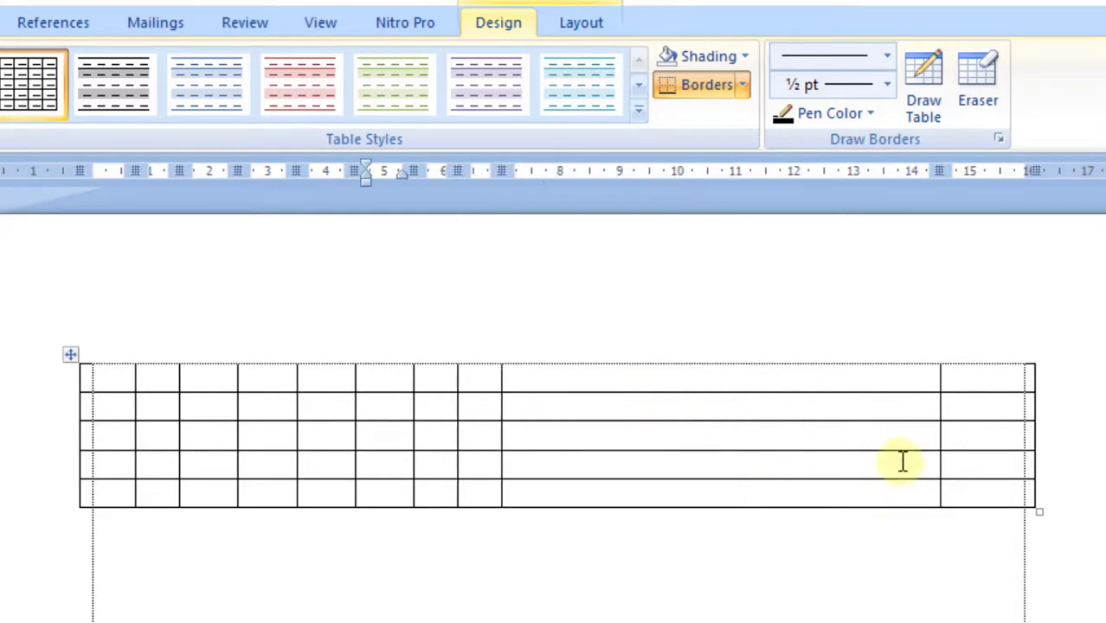
pyautogui.moveTo(939, 413); pyautogui.dragTo(561, 435)
pyautogui.moveTo(1030, 398); pyautogui.dragTo(634, 434)
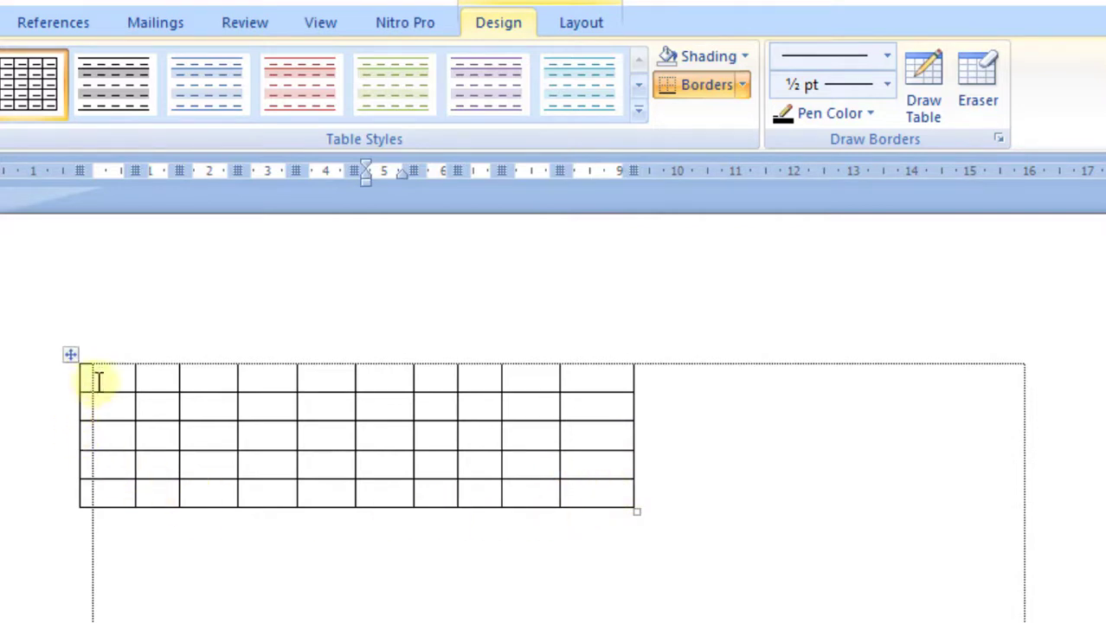
pyautogui.moveTo(103, 378); pyautogui.dragTo(601, 390)
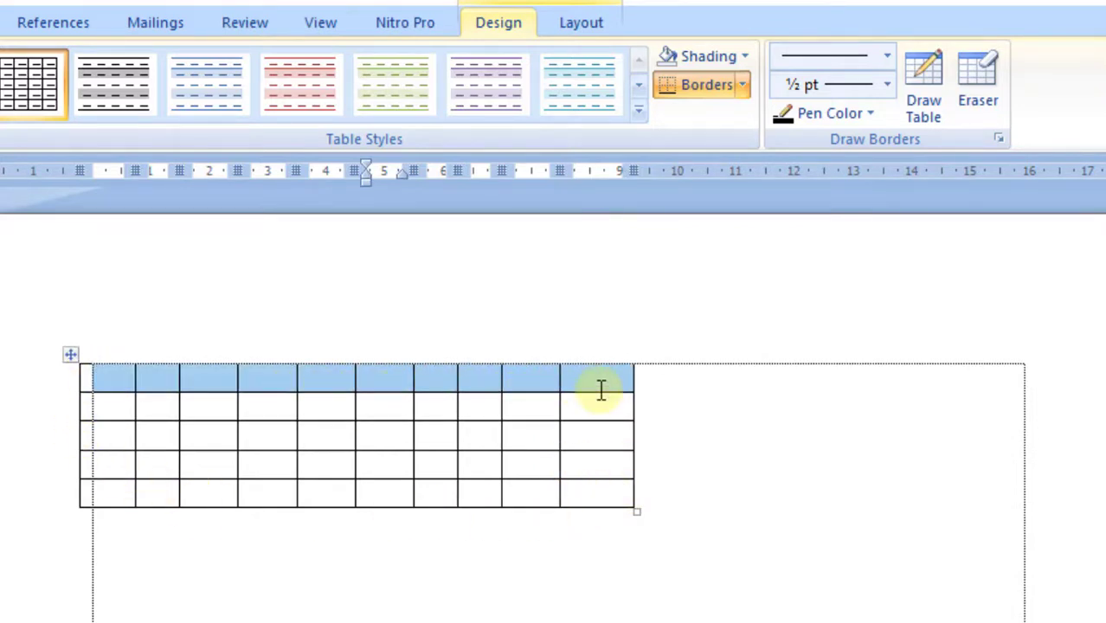
pyautogui.click(98, 383)
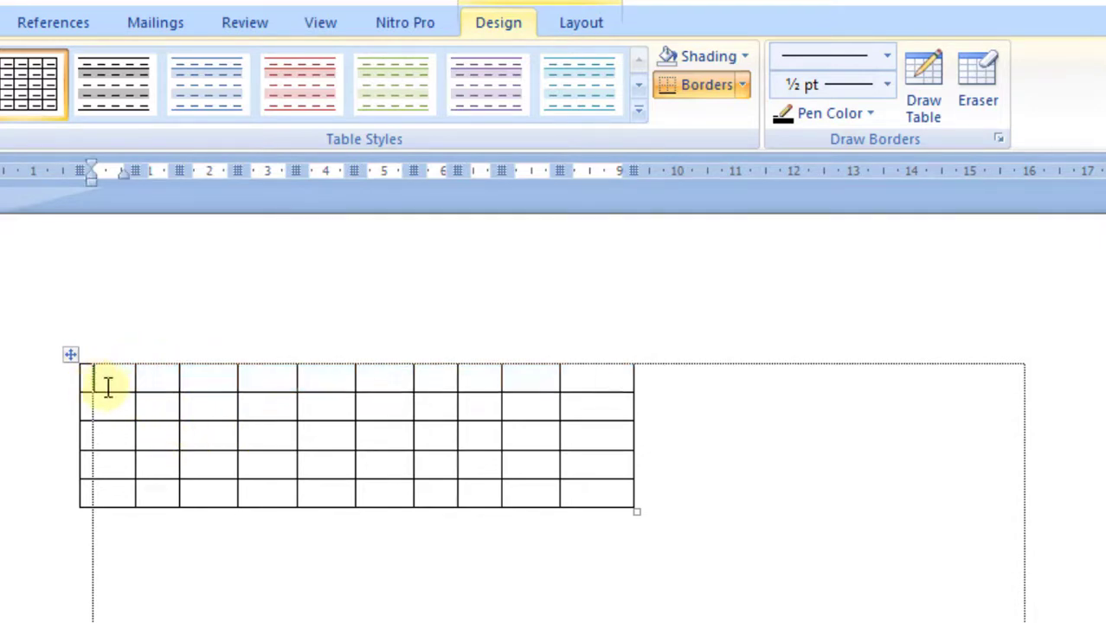
pyautogui.click(170, 381)
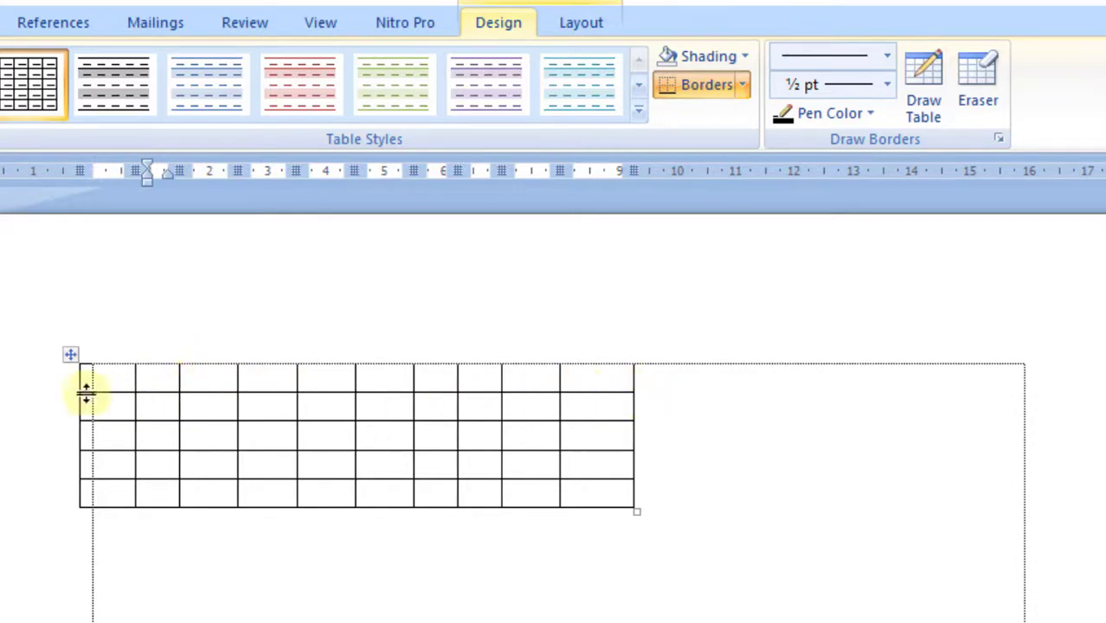
pyautogui.moveTo(101, 381); pyautogui.dragTo(623, 380)
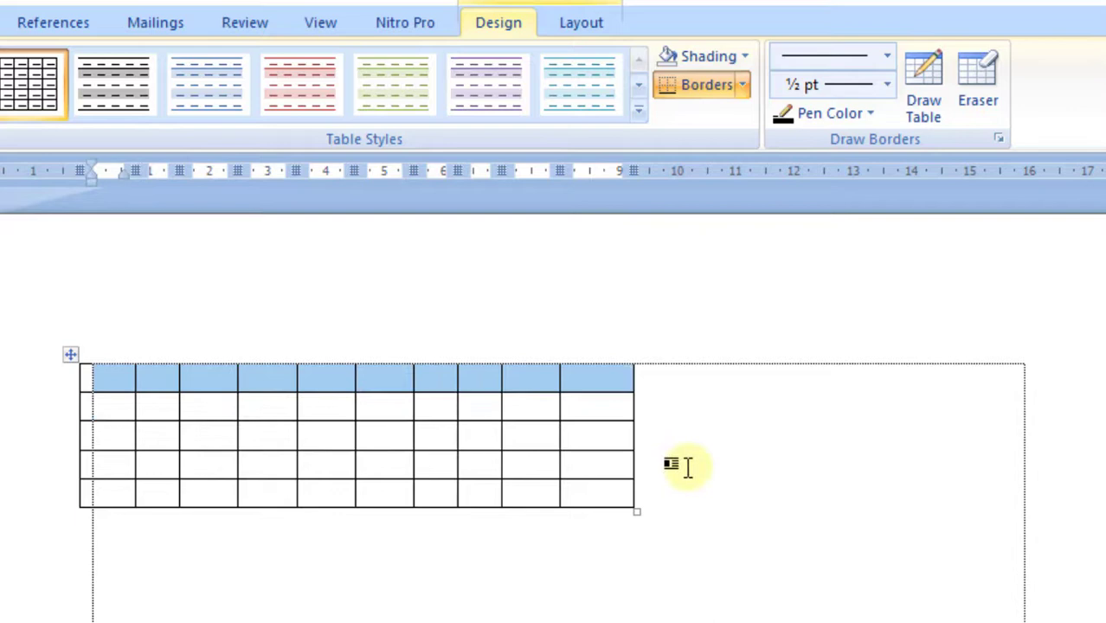
pyautogui.click(604, 494)
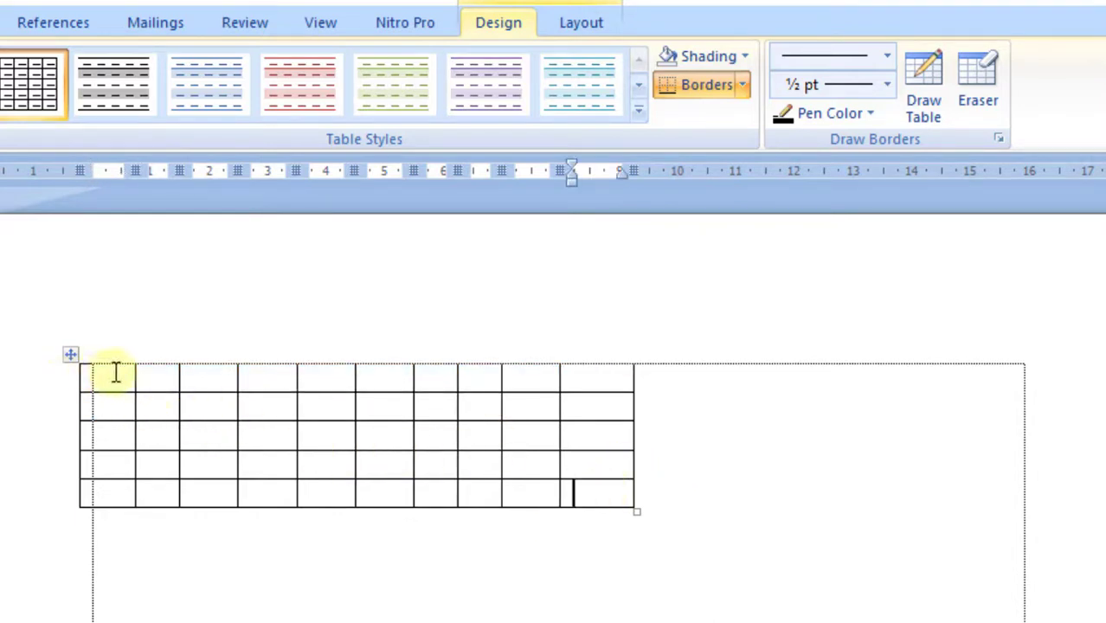
pyautogui.moveTo(119, 374); pyautogui.dragTo(605, 371)
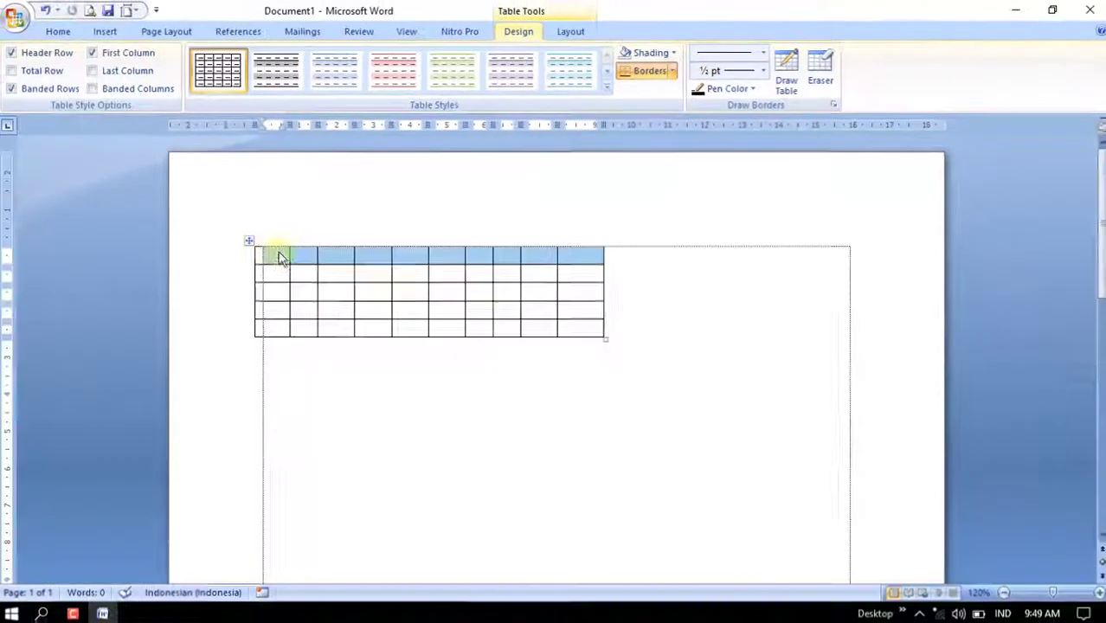
pyautogui.moveTo(277, 264); pyautogui.dragTo(638, 338)
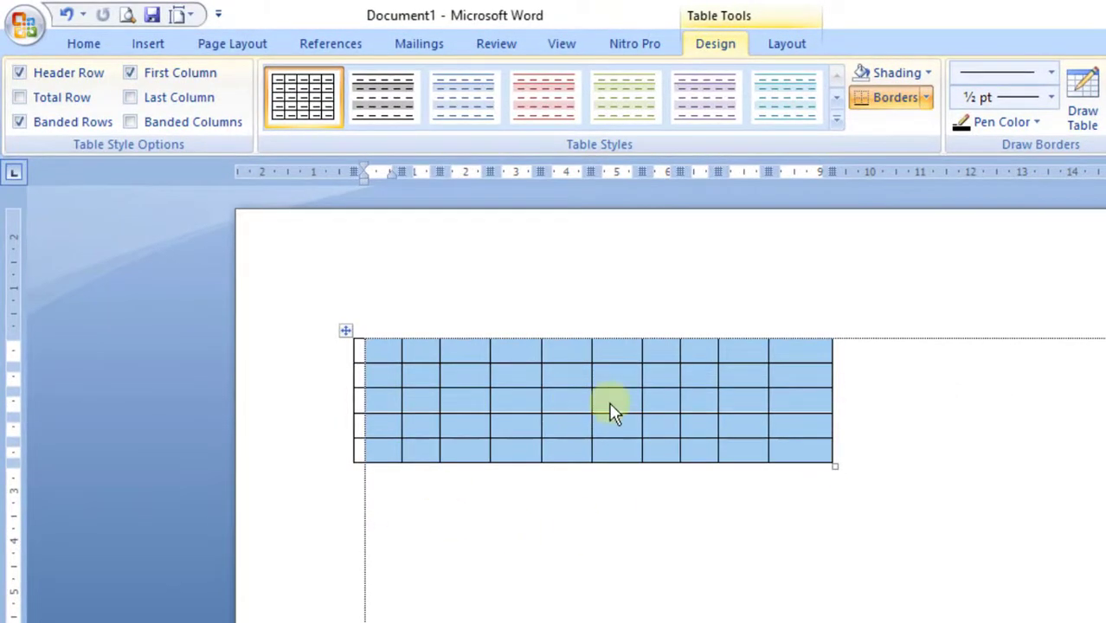
pyautogui.click(379, 376)
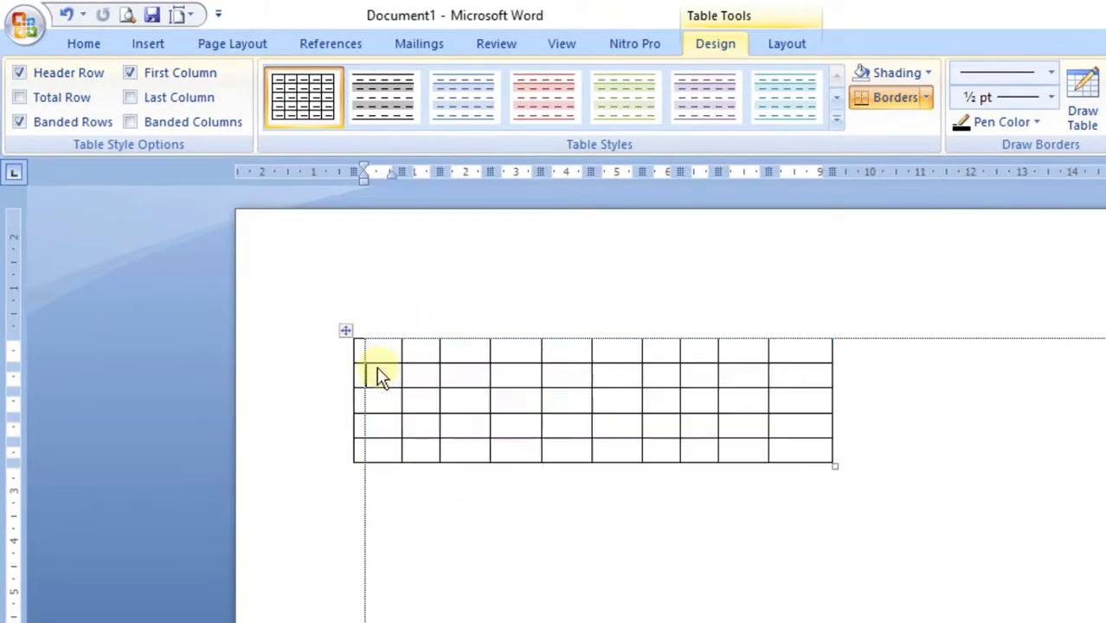
# Step: Set the preferred width of all ten table columns to 1.5 cm in the table properties
pyautogui.click(381, 324)
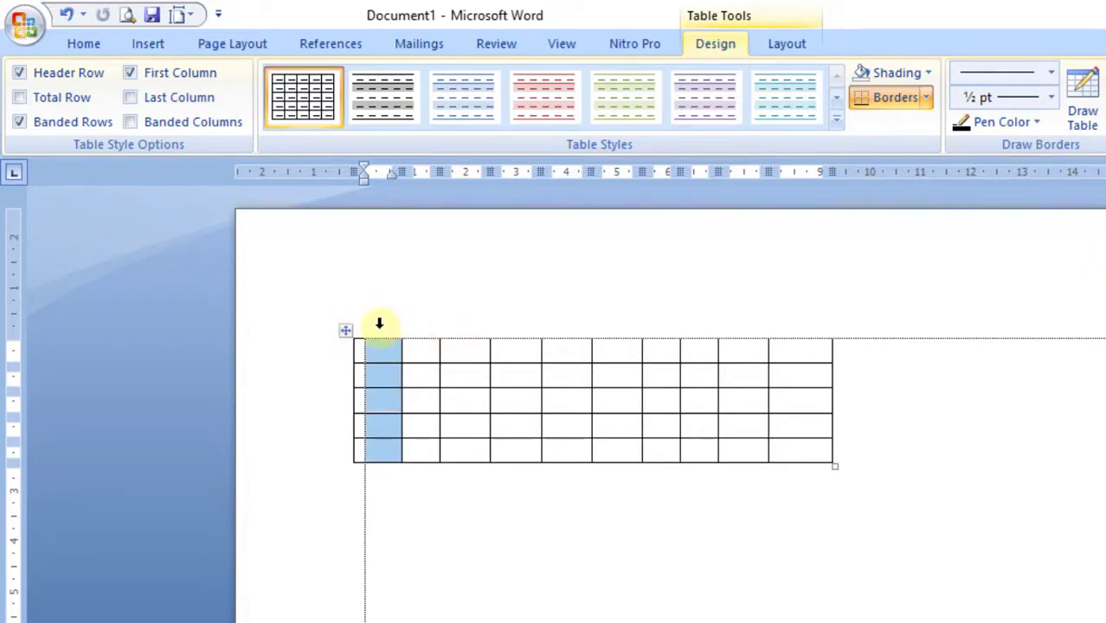
pyautogui.moveTo(386, 325); pyautogui.dragTo(785, 326)
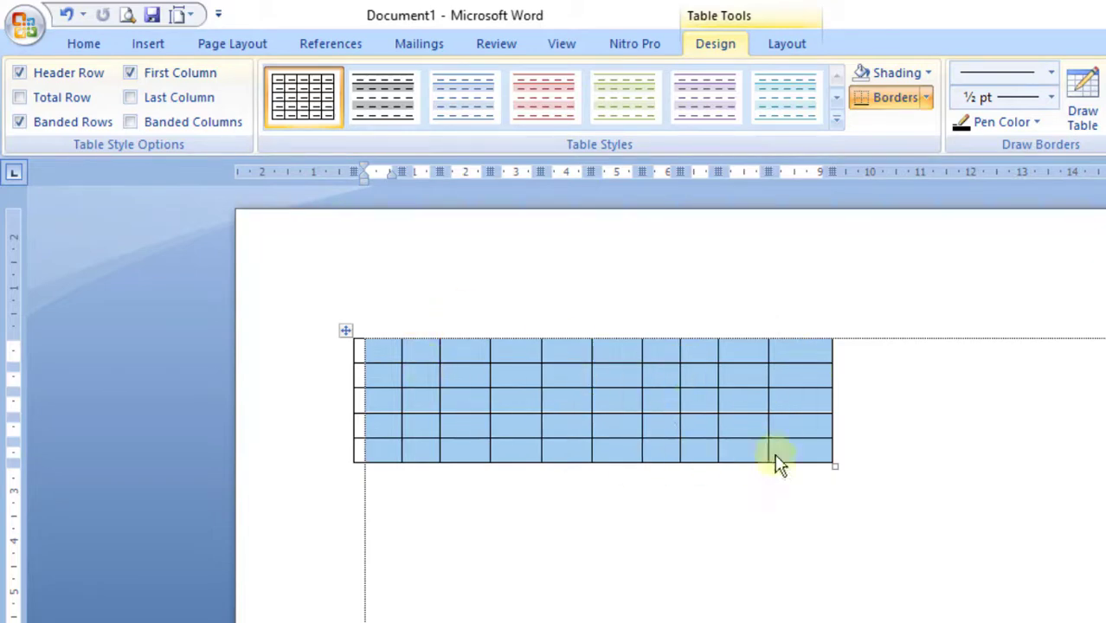
pyautogui.rightClick(667, 389)
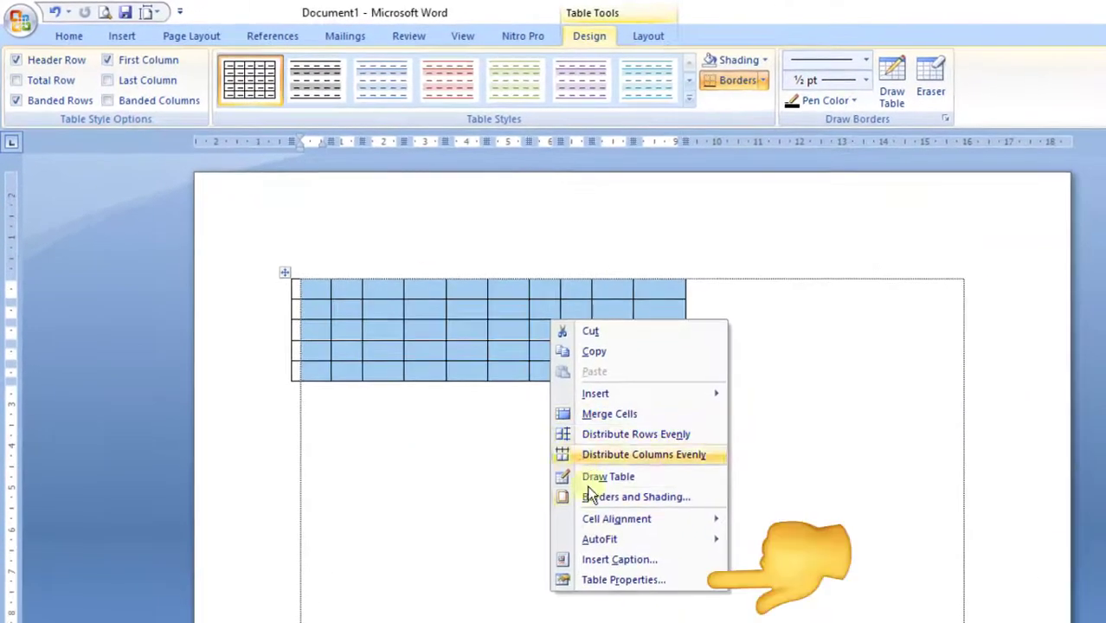
pyautogui.click(637, 581)
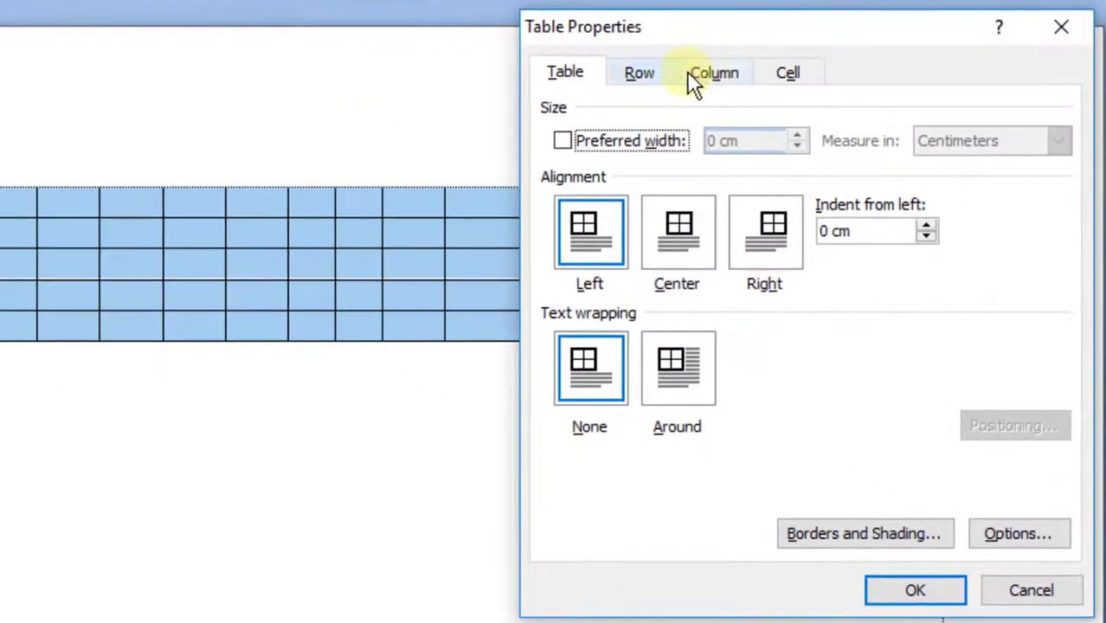
pyautogui.click(815, 203)
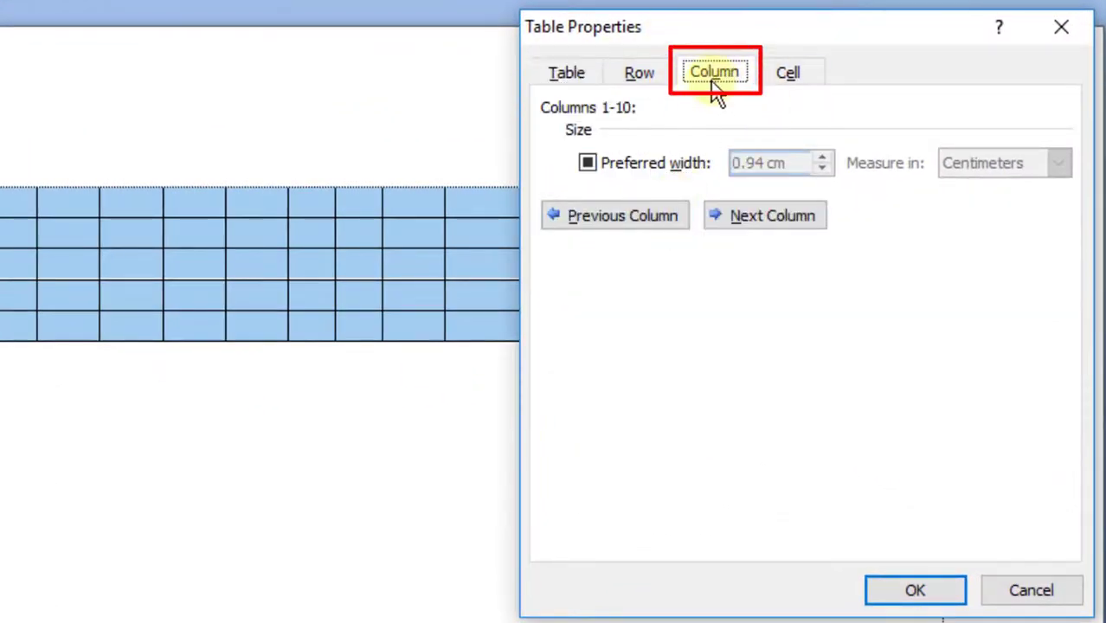
pyautogui.click(588, 165)
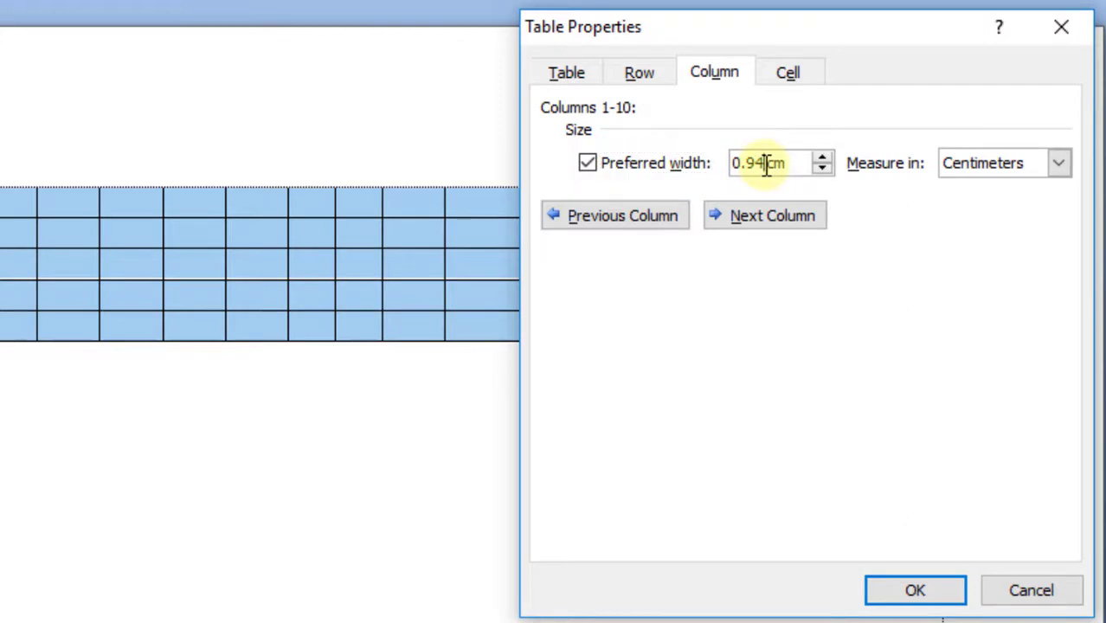
pyautogui.moveTo(765, 164); pyautogui.dragTo(699, 179)
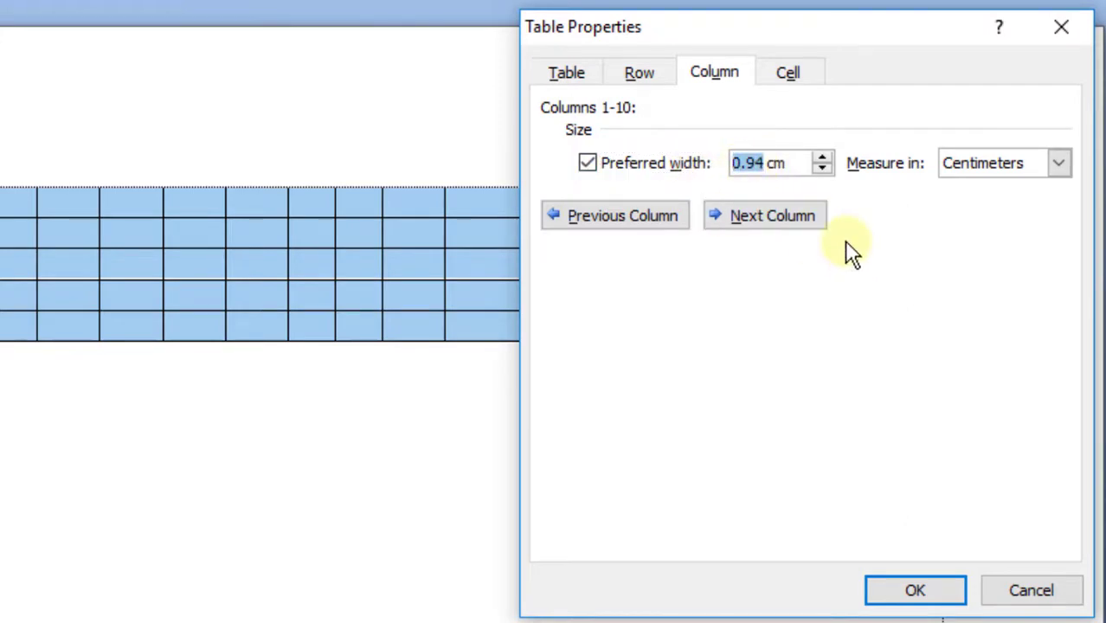
pyautogui.write('1')
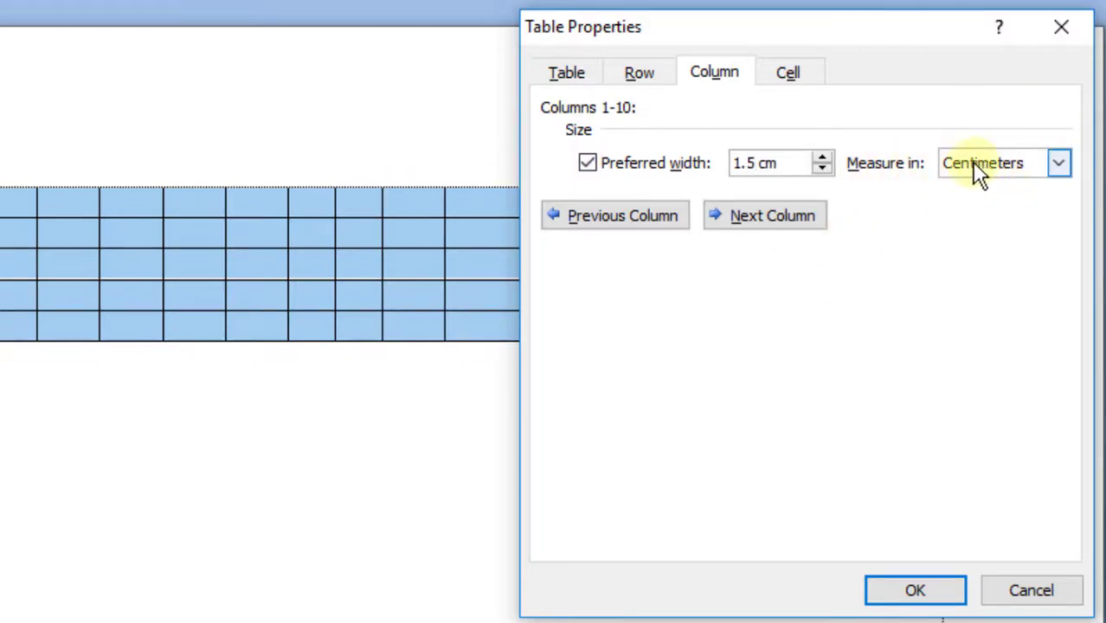
pyautogui.click(922, 595)
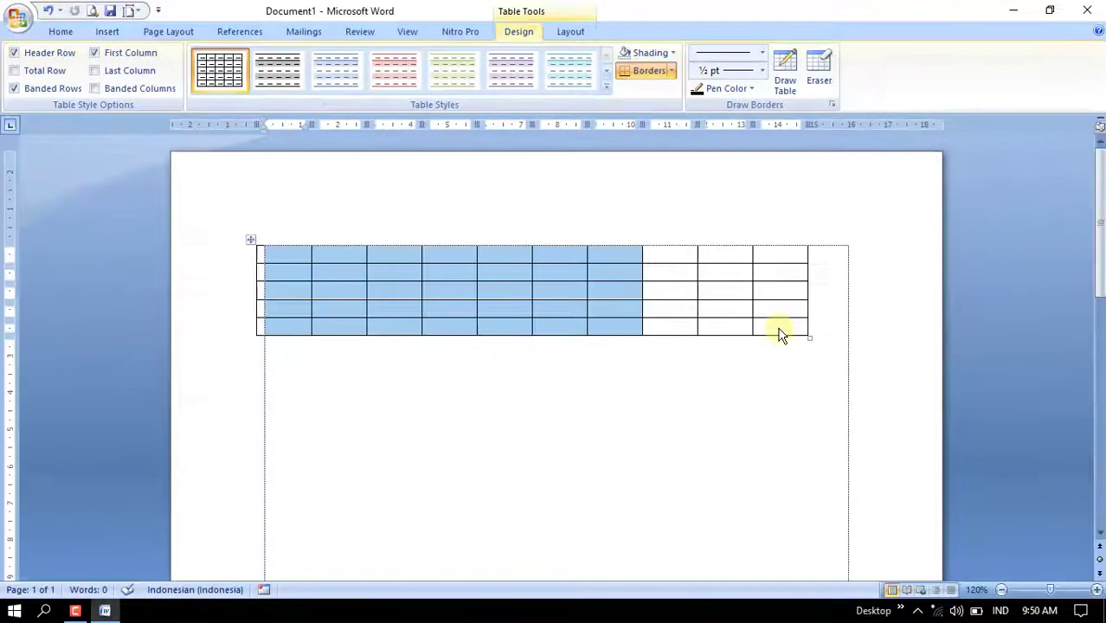
pyautogui.click(828, 323)
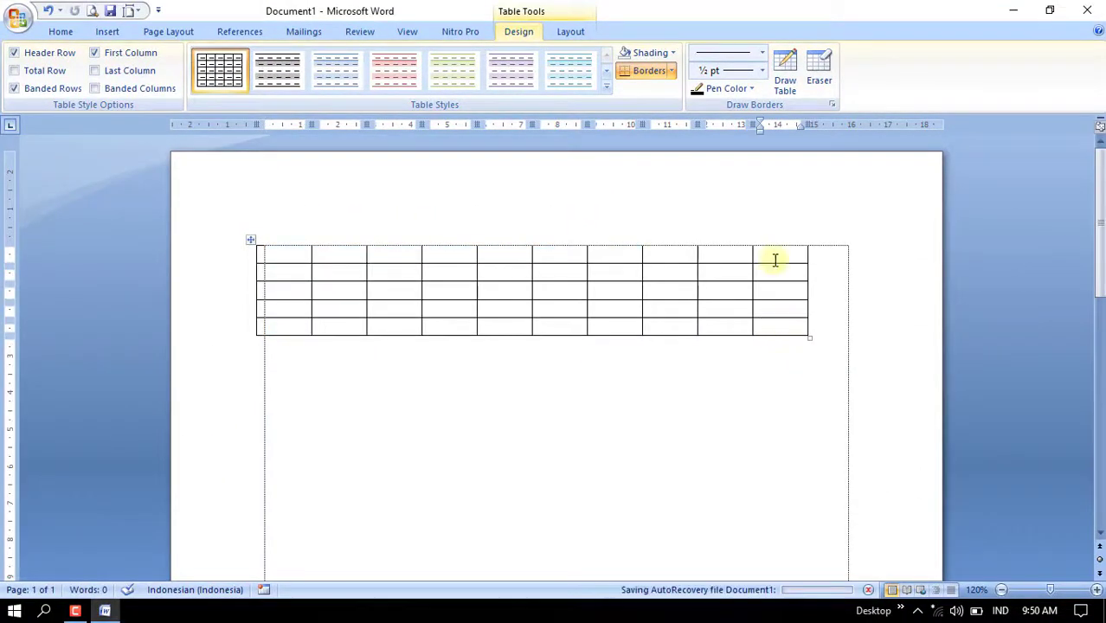
pyautogui.moveTo(775, 257); pyautogui.dragTo(260, 253)
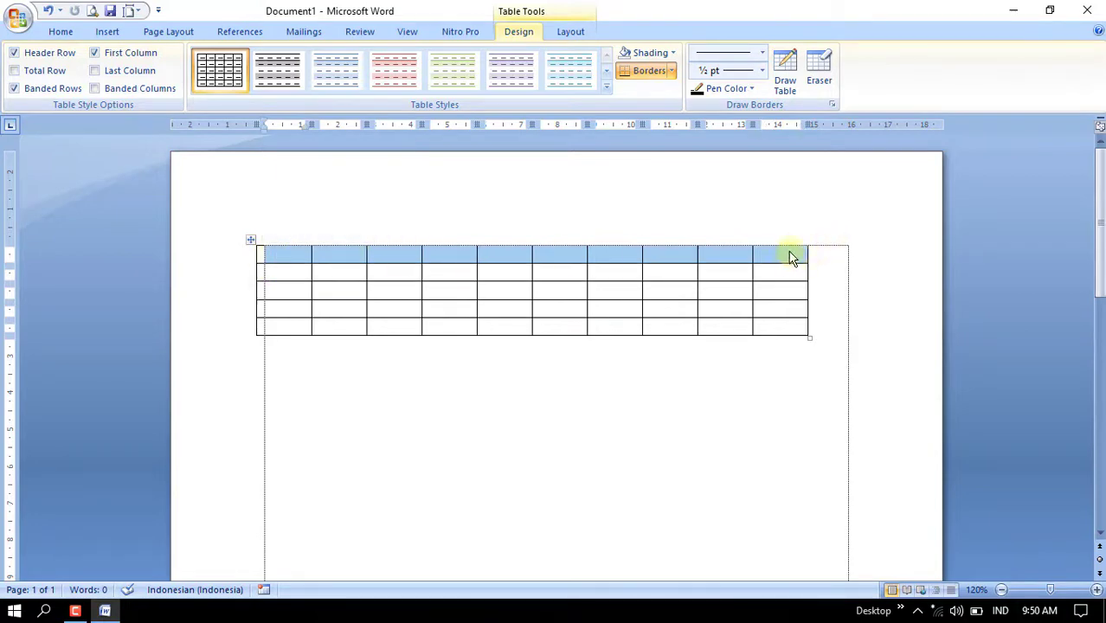
pyautogui.moveTo(790, 257); pyautogui.dragTo(276, 253)
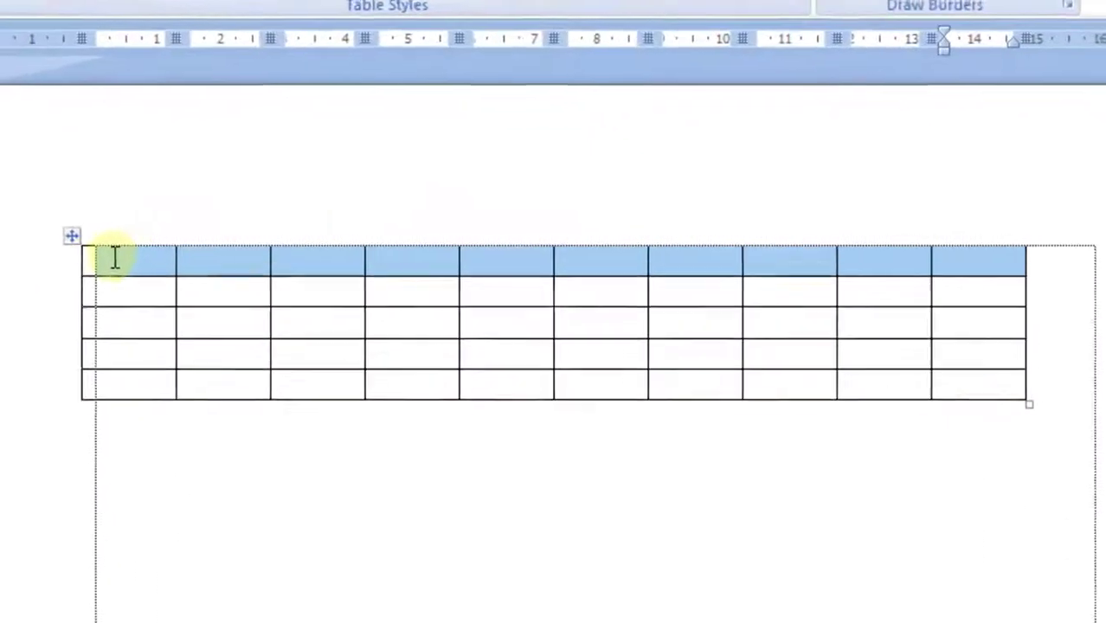
pyautogui.click(110, 288)
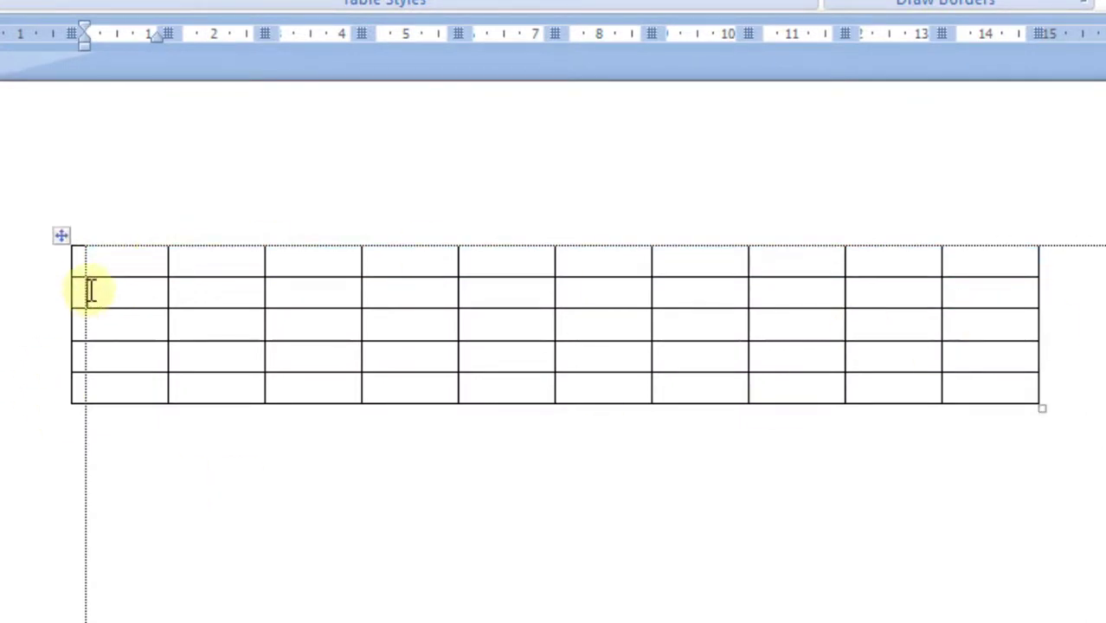
pyautogui.moveTo(90, 290); pyautogui.dragTo(104, 366)
pyautogui.moveTo(116, 250); pyautogui.dragTo(116, 383)
pyautogui.click(99, 262)
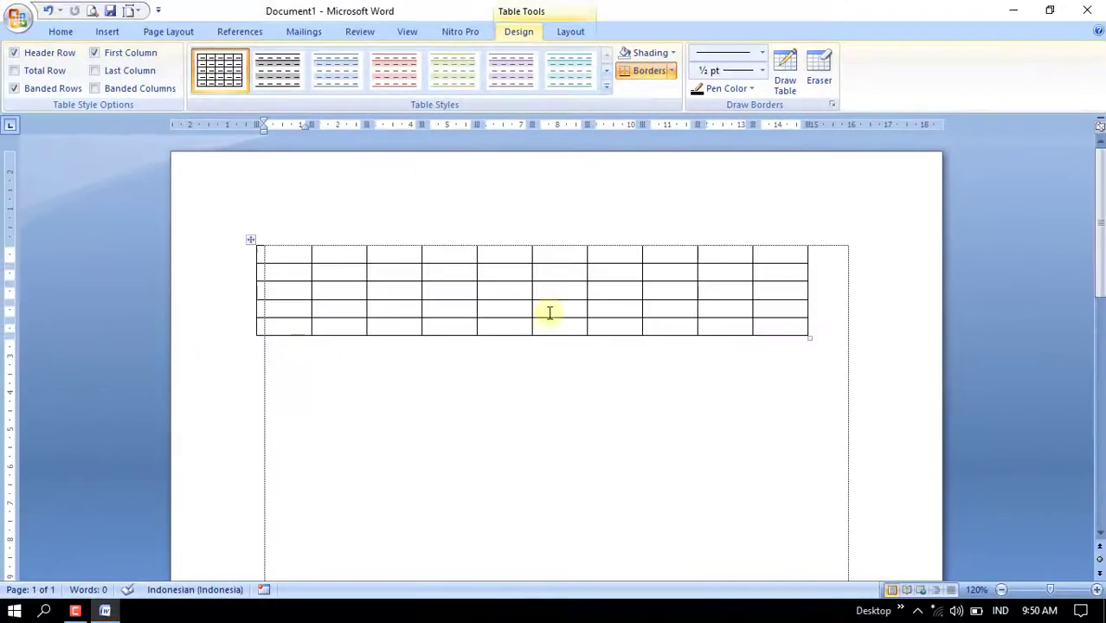
# Step: Add six rows below the table's last row
pyautogui.click(289, 328)
pyautogui.click(575, 33)
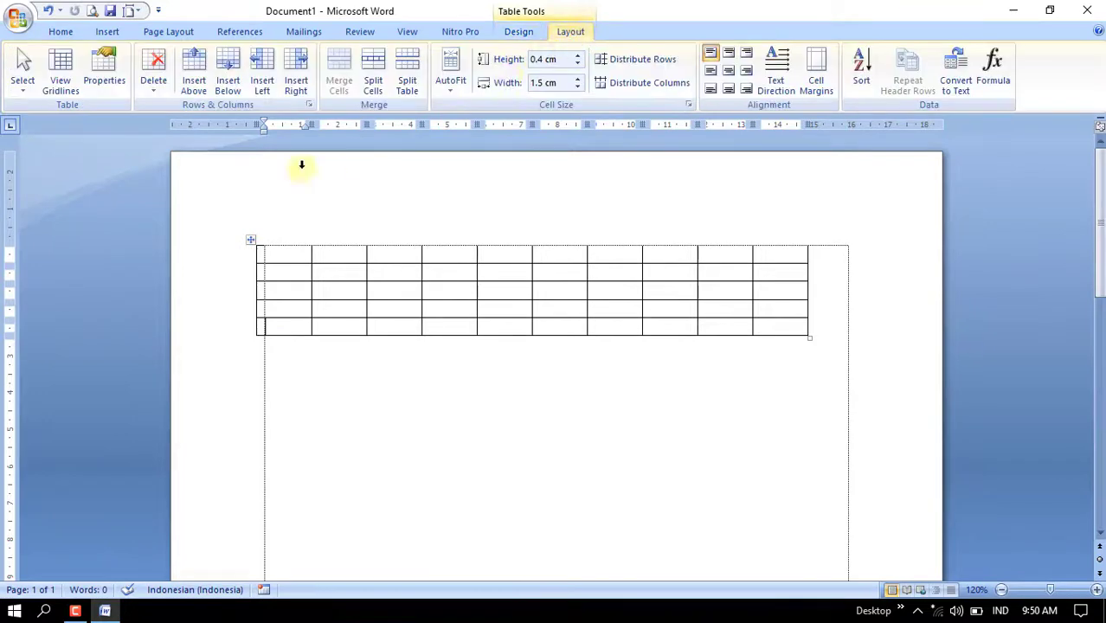
pyautogui.click(229, 83)
pyautogui.click(228, 83)
pyautogui.click(228, 83)
pyautogui.click(229, 83)
pyautogui.click(228, 83)
pyautogui.click(228, 83)
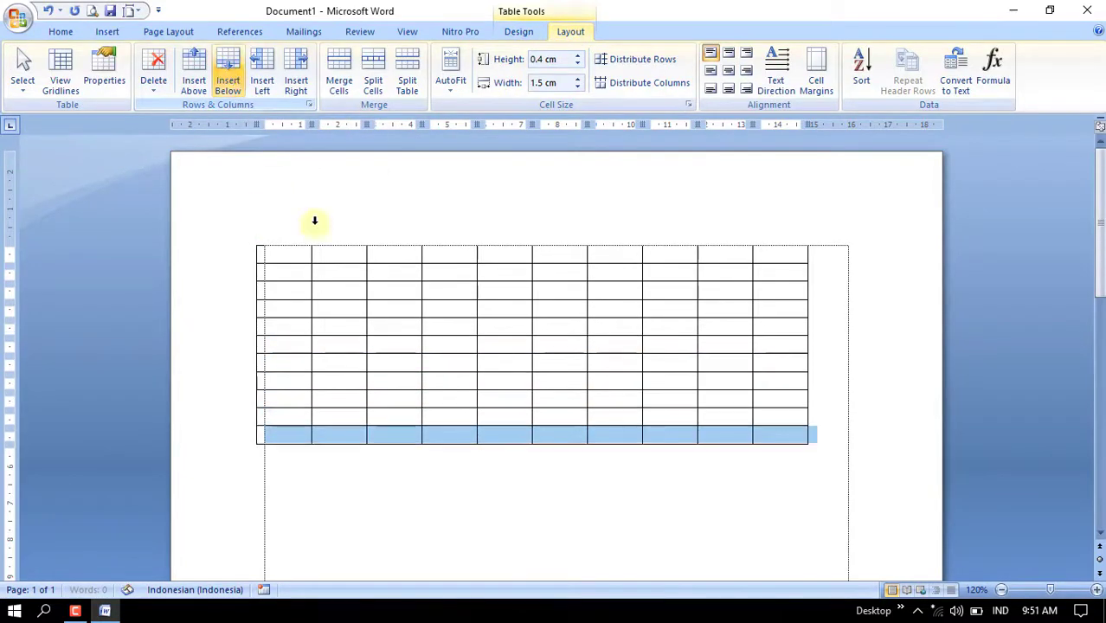
pyautogui.click(280, 437)
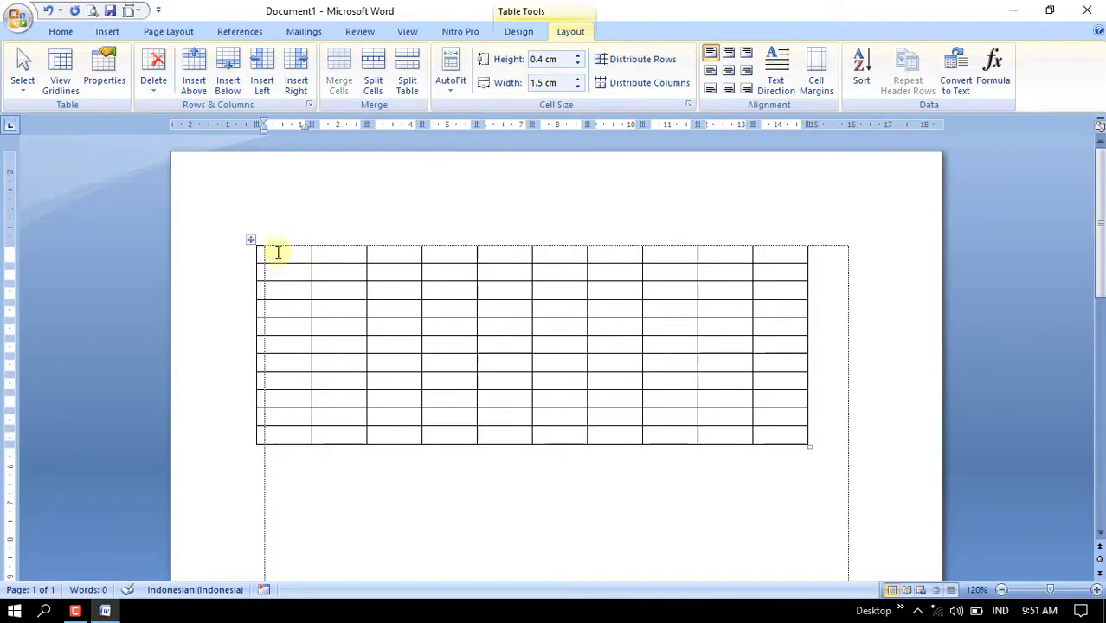
# Step: Specify a row height of 1 cm for all rows of the table in the table properties
pyautogui.moveTo(278, 254); pyautogui.dragTo(788, 445)
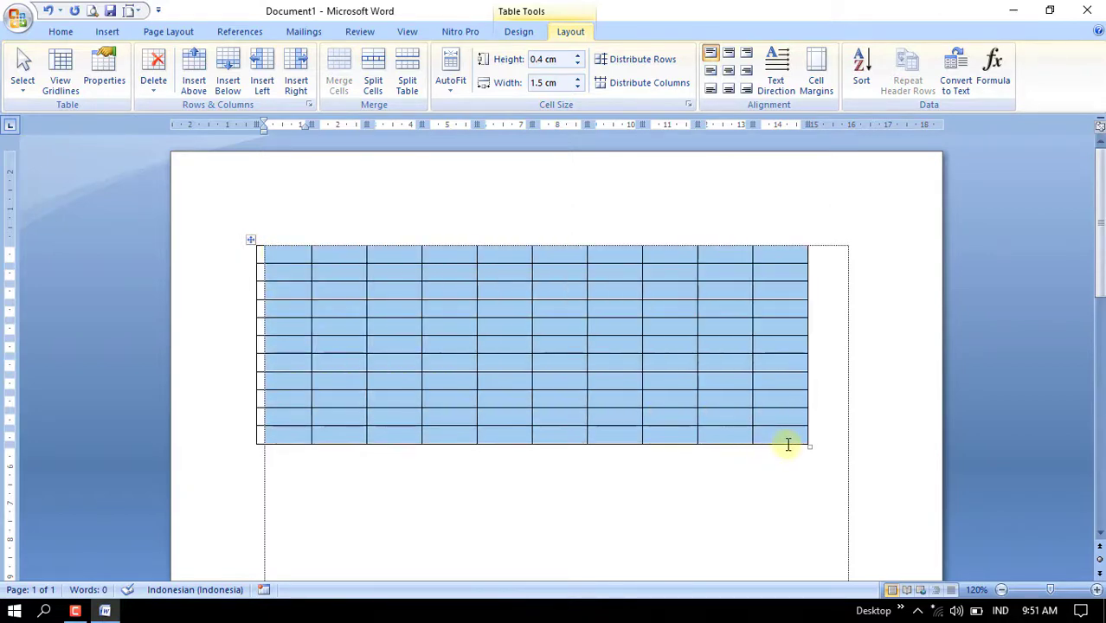
pyautogui.rightClick(340, 344)
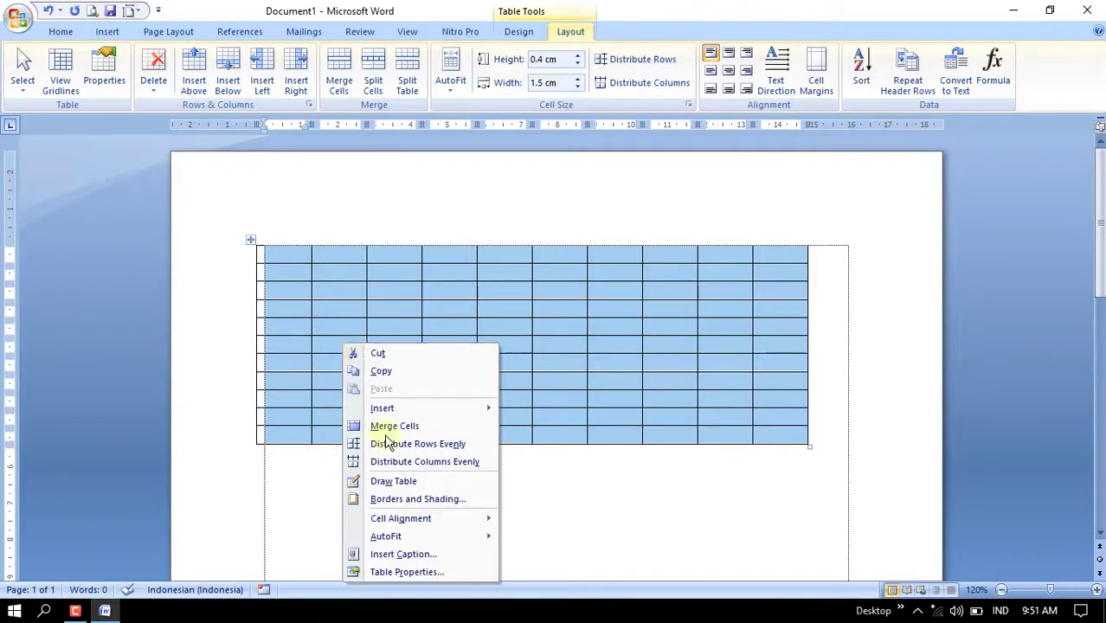
pyautogui.click(411, 571)
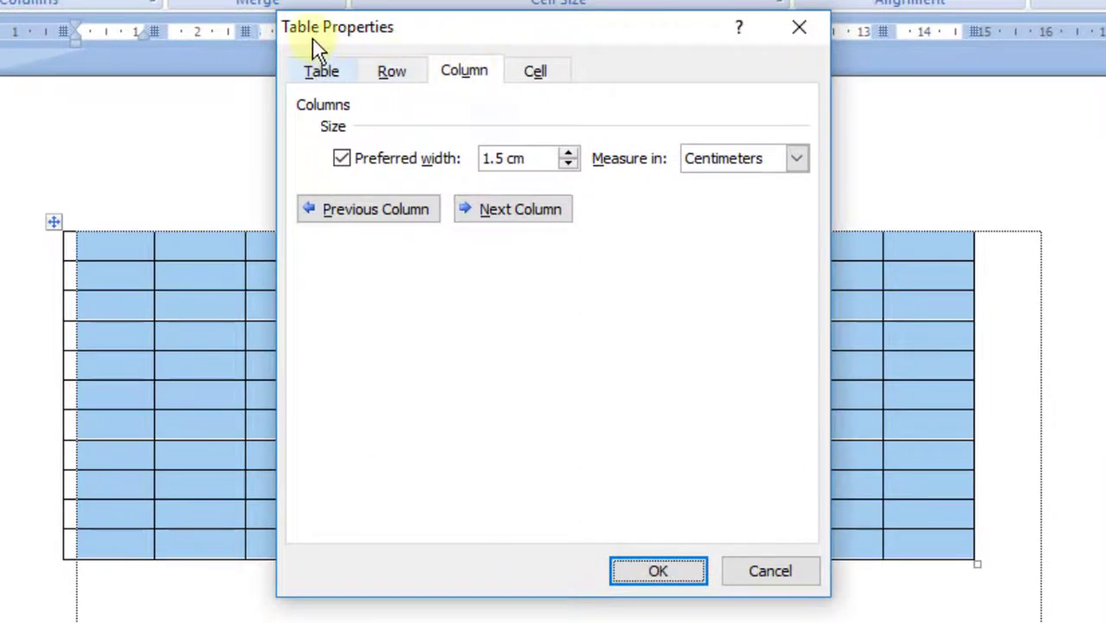
pyautogui.click(394, 72)
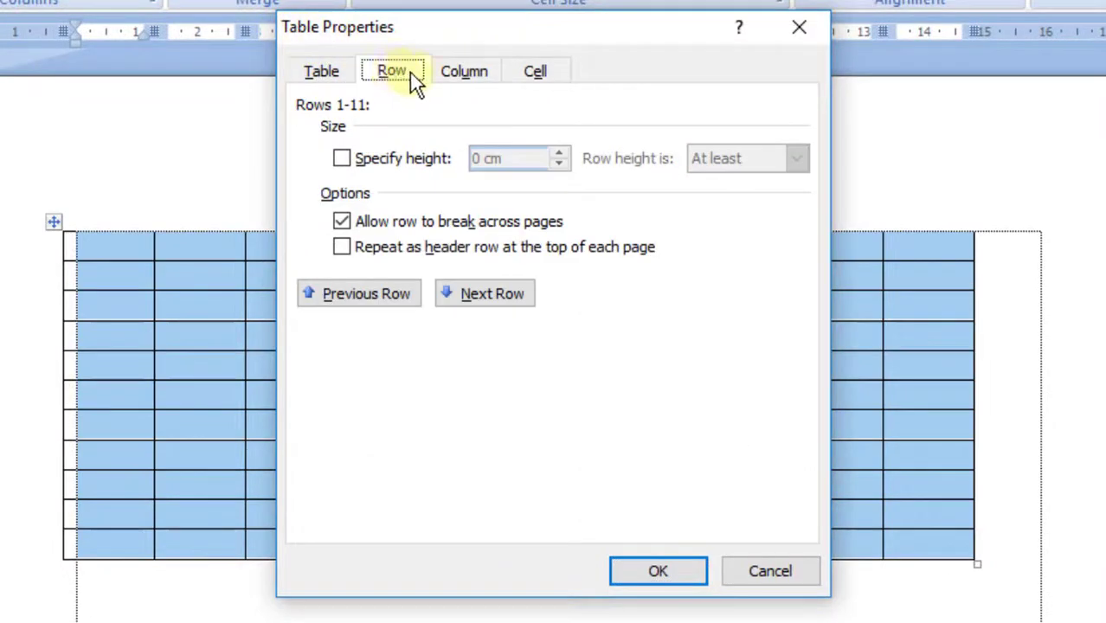
pyautogui.click(347, 159)
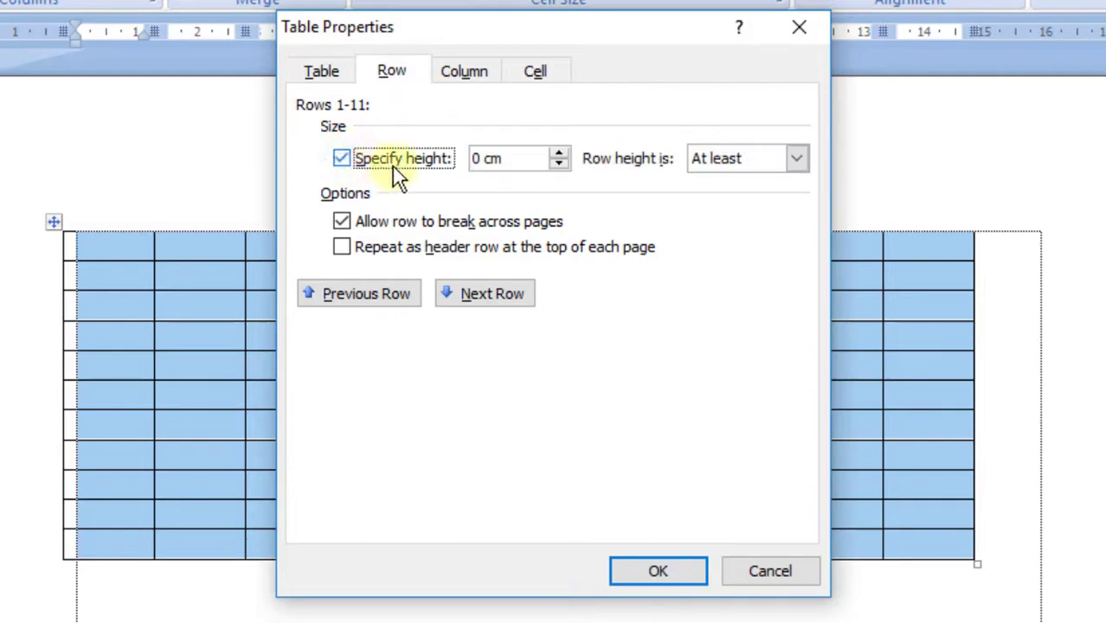
pyautogui.doubleClick(483, 161)
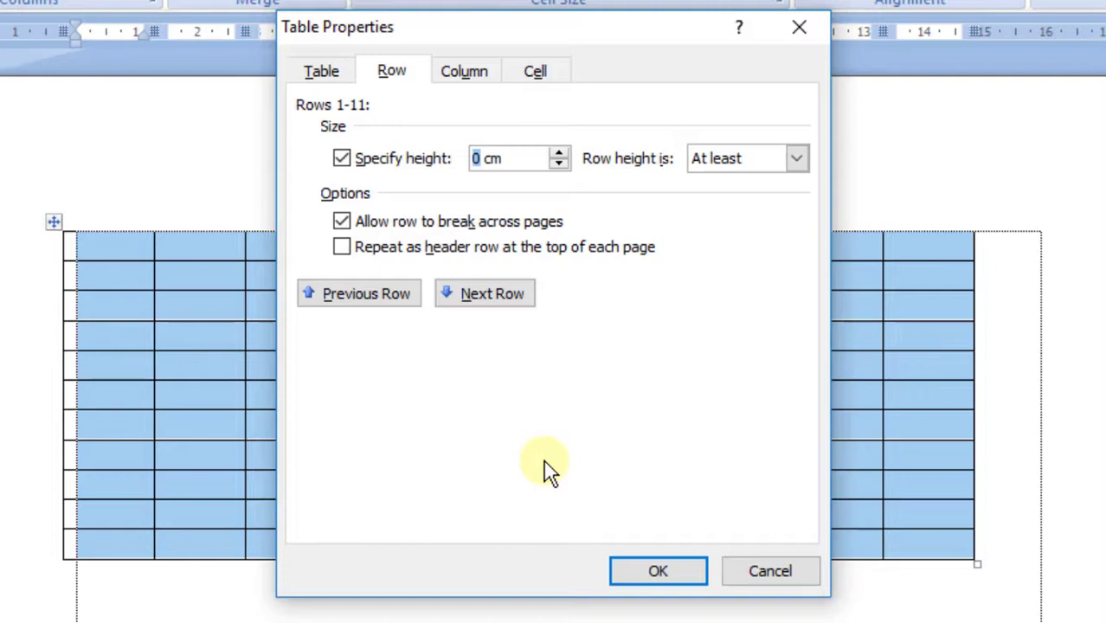
pyautogui.write('1')
pyautogui.click(653, 573)
pyautogui.scroll(-2, 744, 384)
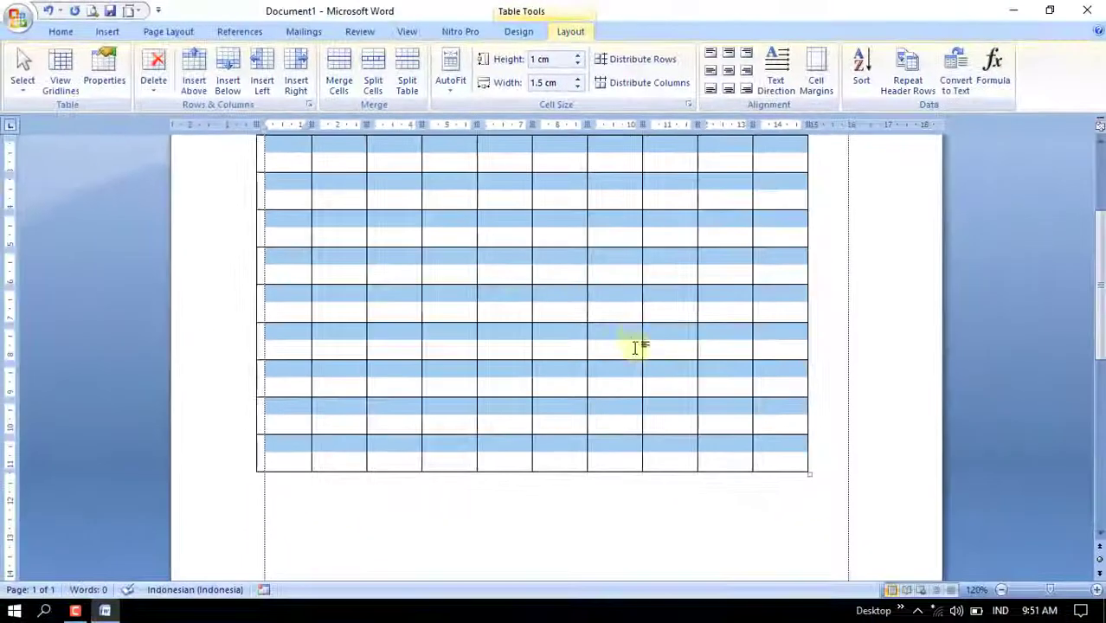
pyautogui.click(724, 338)
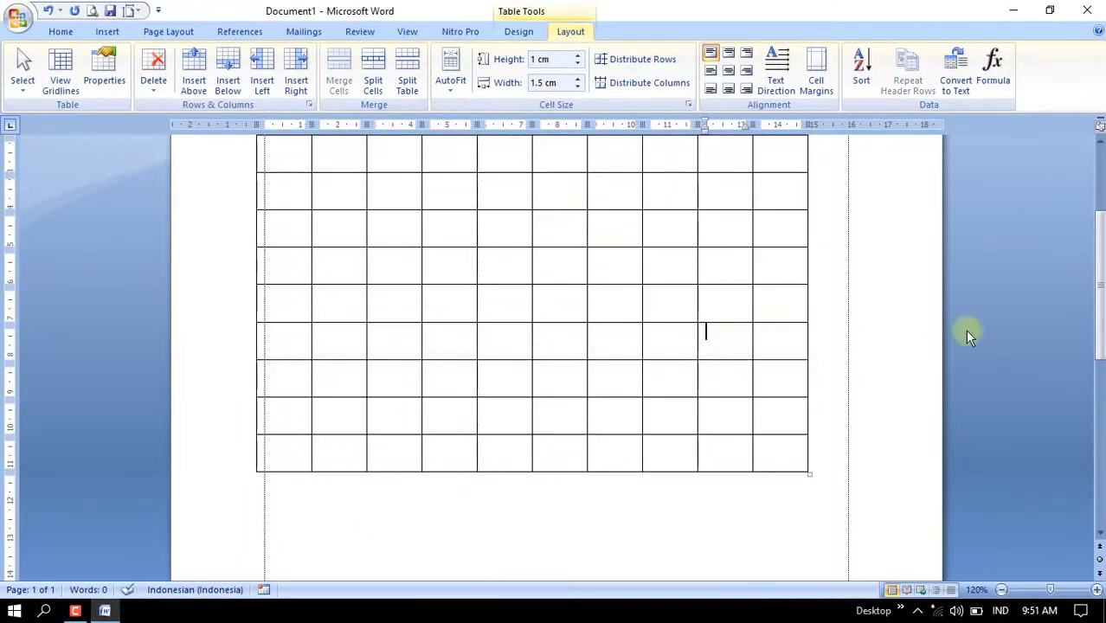
pyautogui.scroll(2, 358, 336)
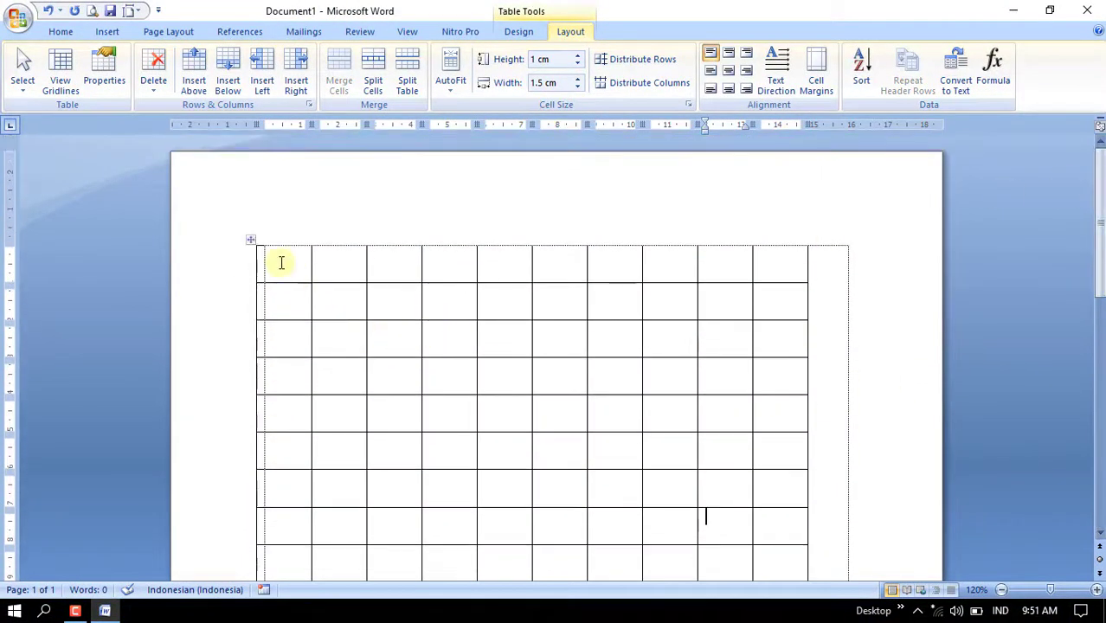
pyautogui.moveTo(281, 262); pyautogui.dragTo(292, 448)
pyautogui.scroll(4, 301, 413)
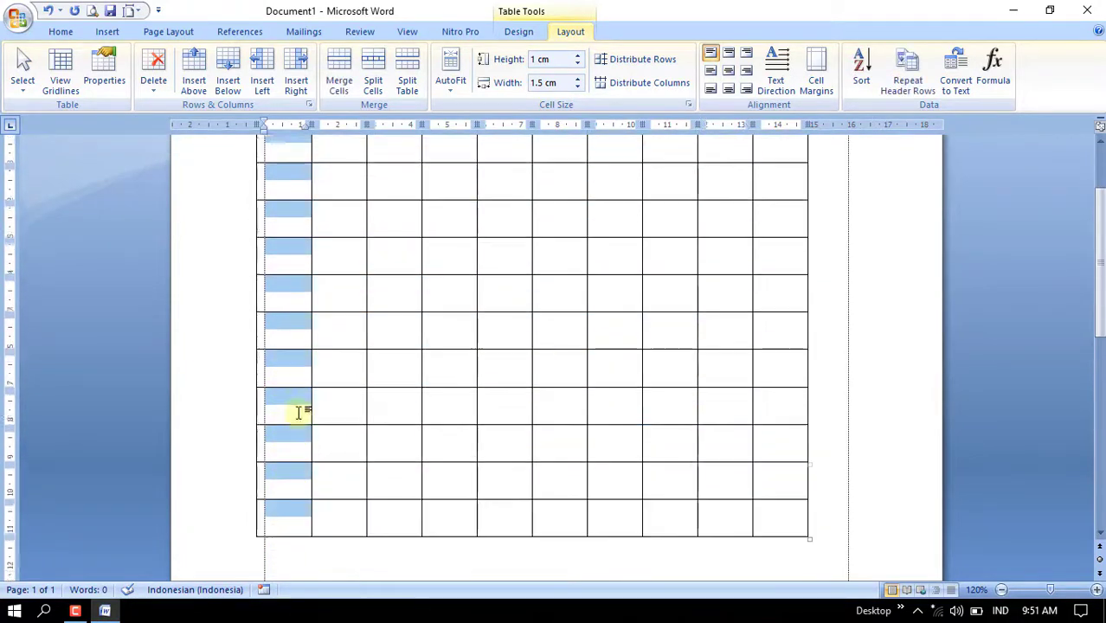
pyautogui.click(278, 226)
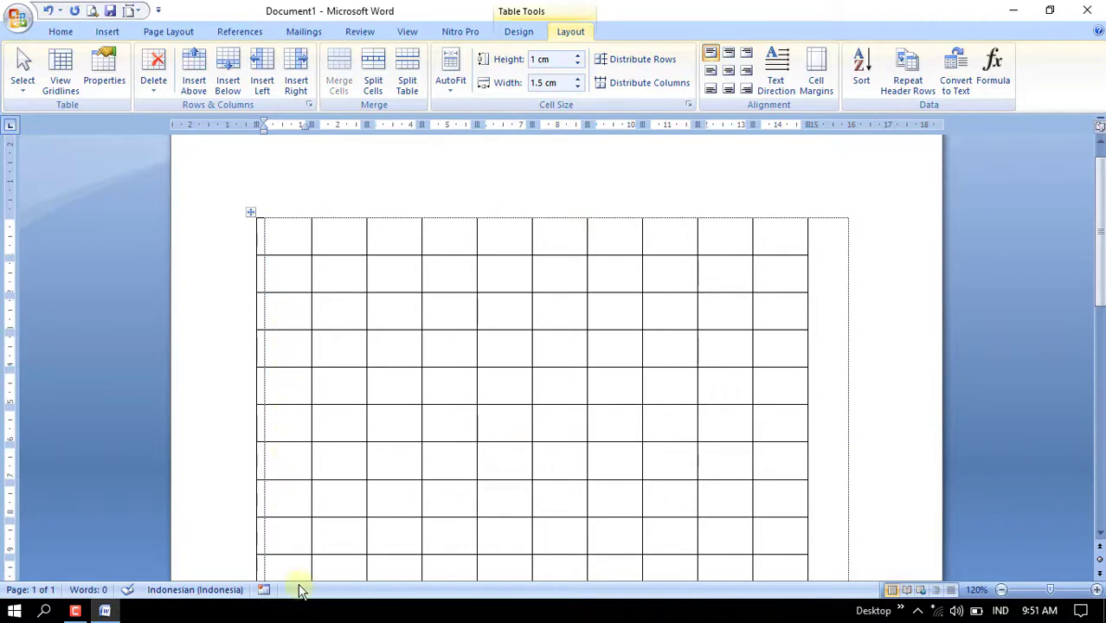
pyautogui.moveTo(285, 237); pyautogui.dragTo(872, 243)
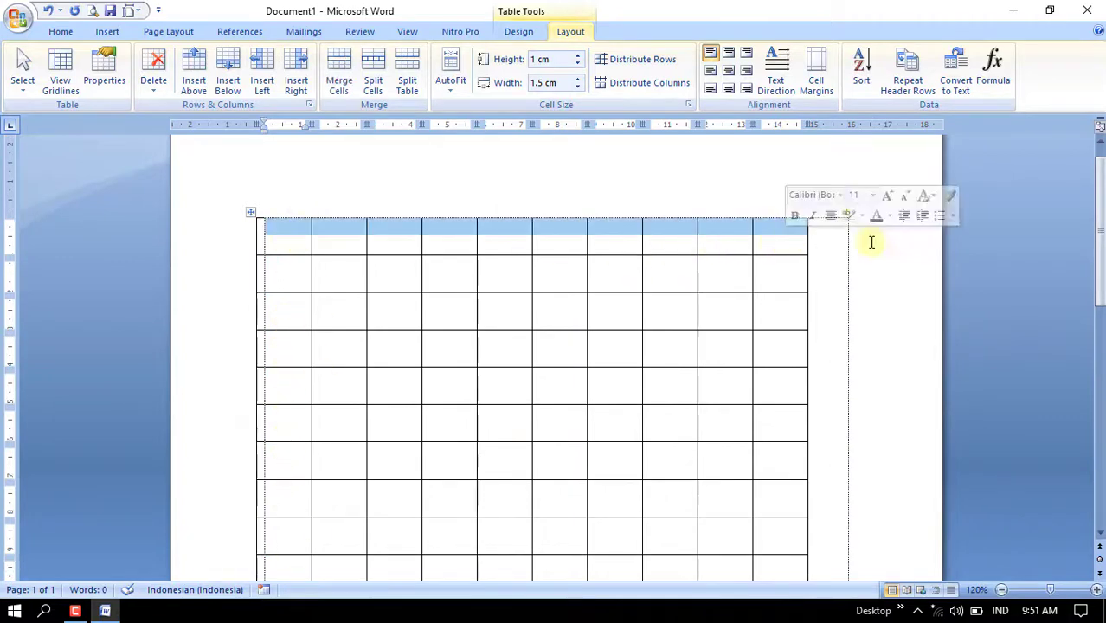
pyautogui.click(324, 247)
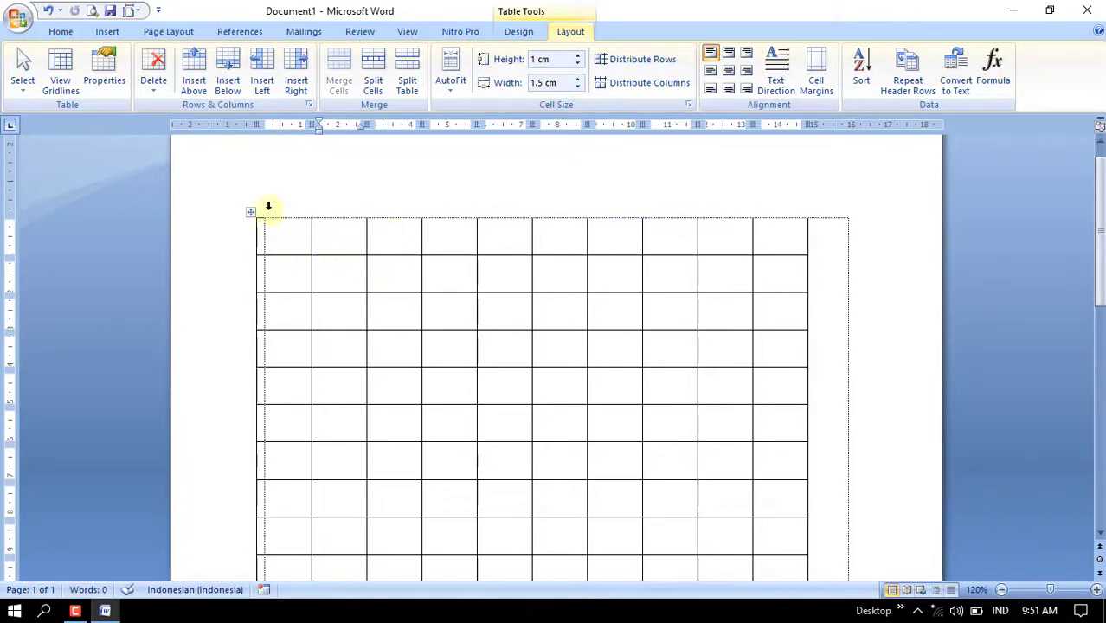
# Step: Select all table columns and set the table's alignment to Center in the table properties
pyautogui.moveTo(269, 206); pyautogui.dragTo(791, 195)
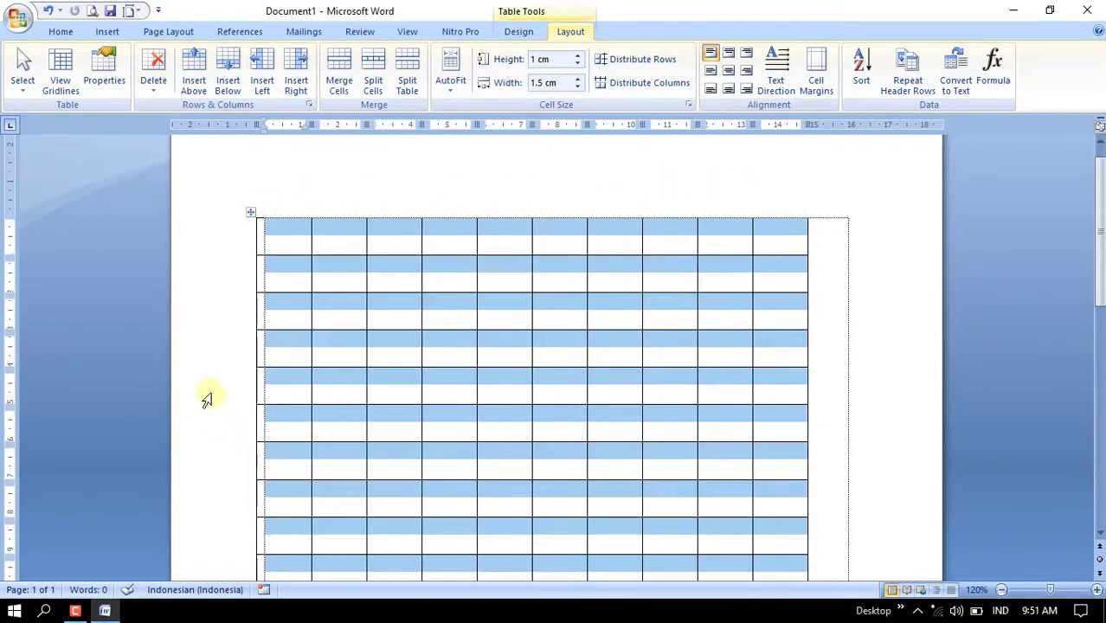
pyautogui.rightClick(445, 310)
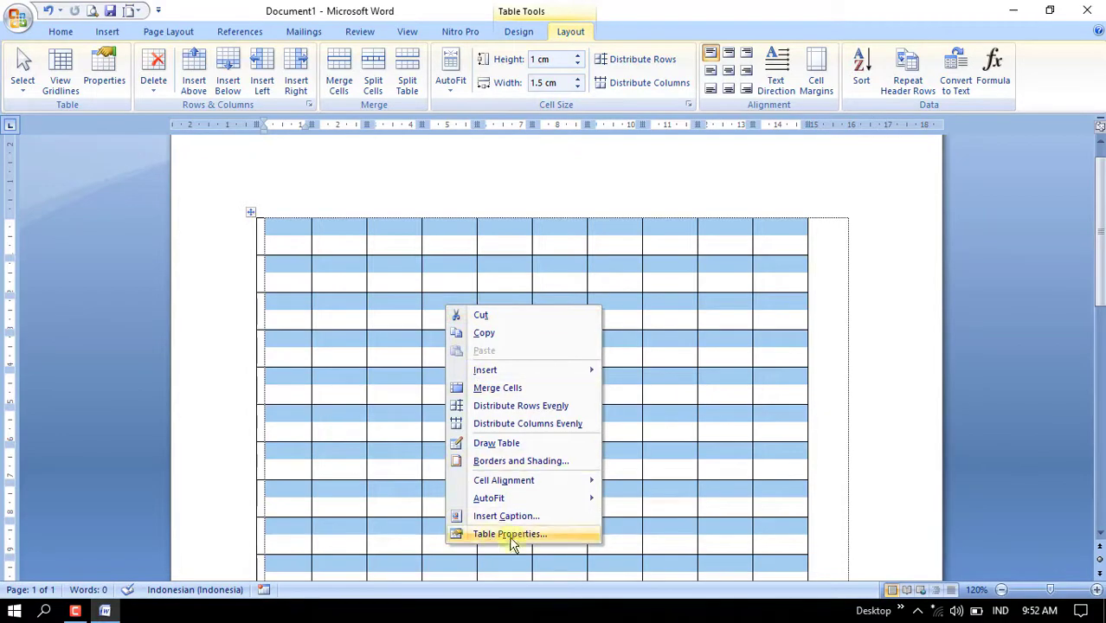
pyautogui.click(511, 534)
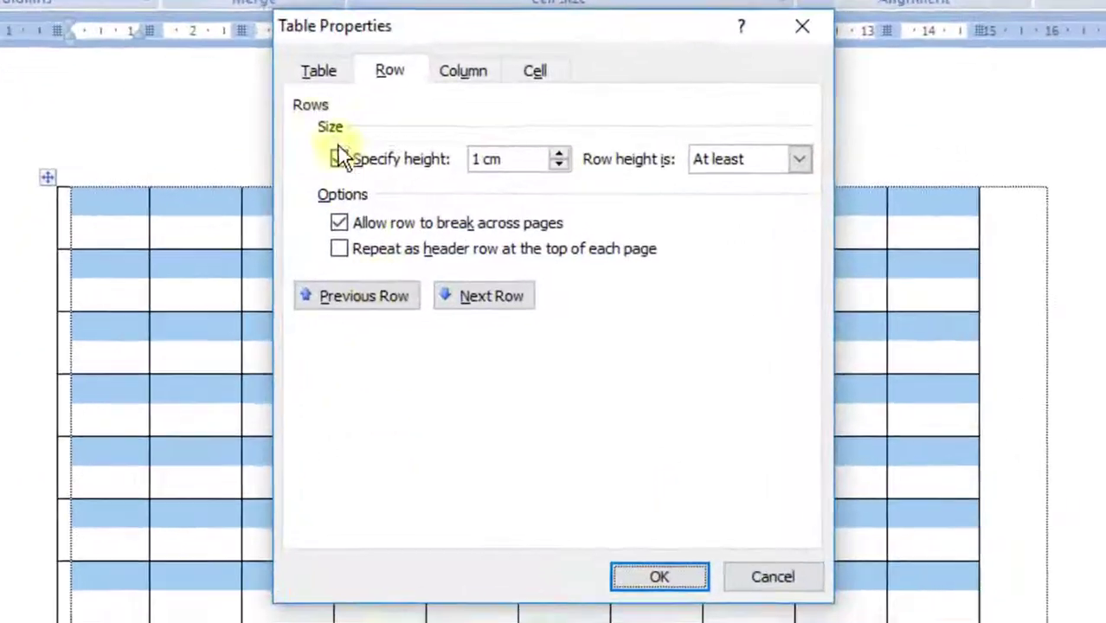
pyautogui.click(426, 147)
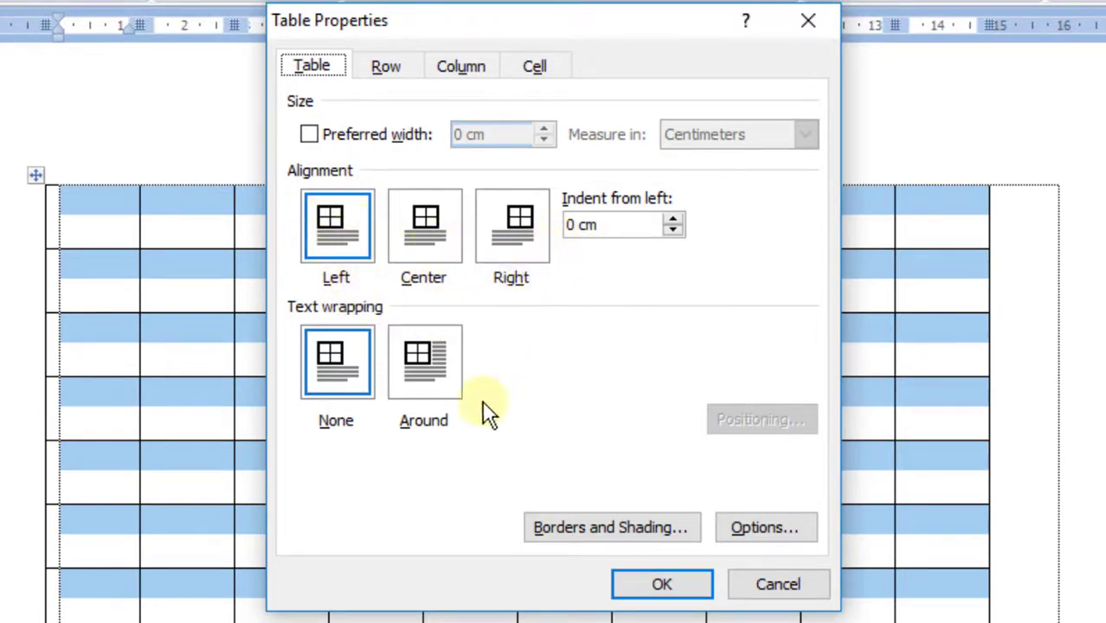
pyautogui.click(426, 251)
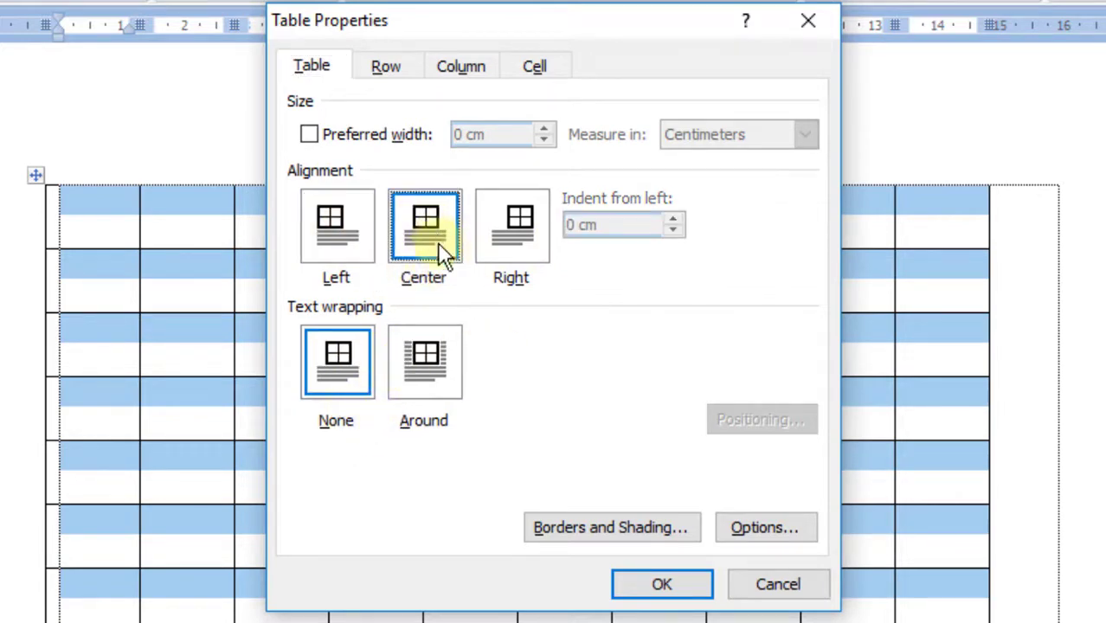
pyautogui.click(647, 586)
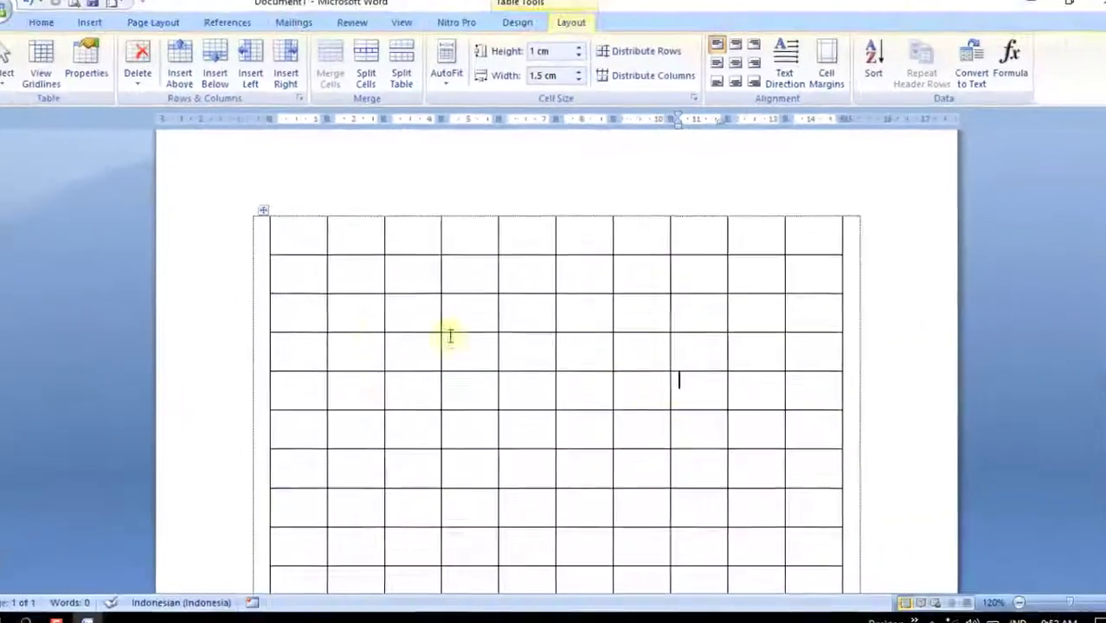
pyautogui.scroll(-6, 624, 308)
pyautogui.scroll(5, 745, 407)
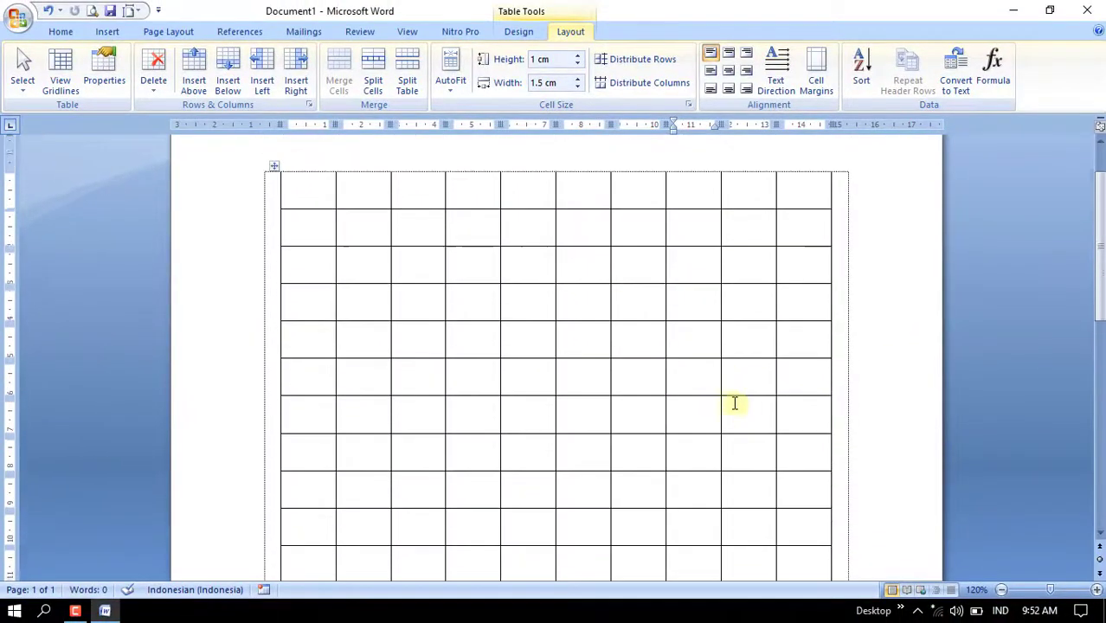
pyautogui.scroll(2, 734, 404)
pyautogui.click(674, 404)
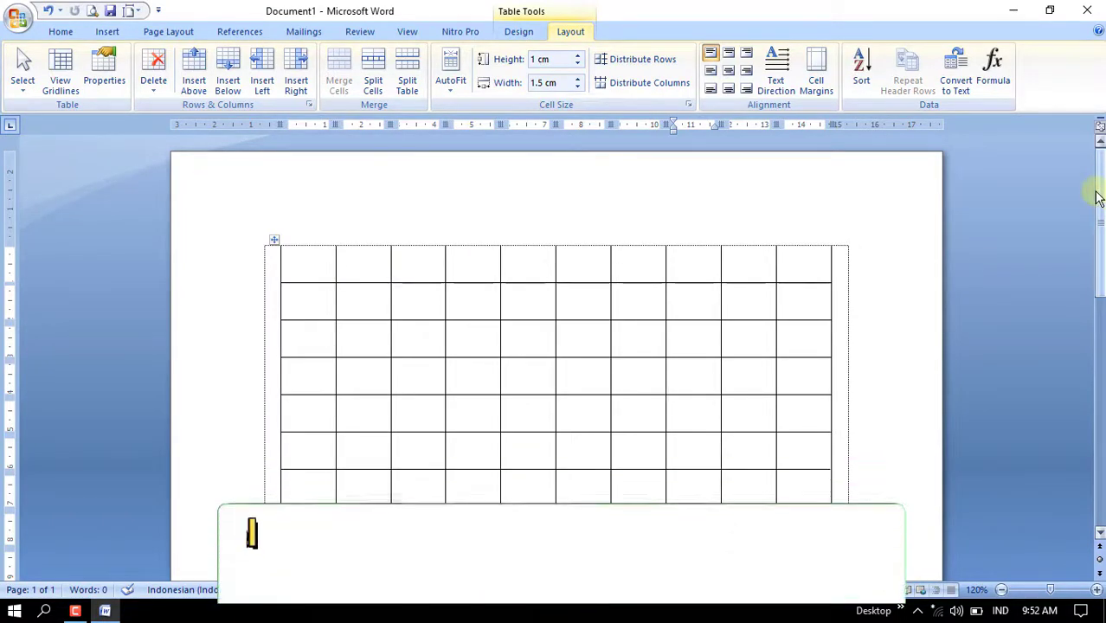
pyautogui.click(316, 258)
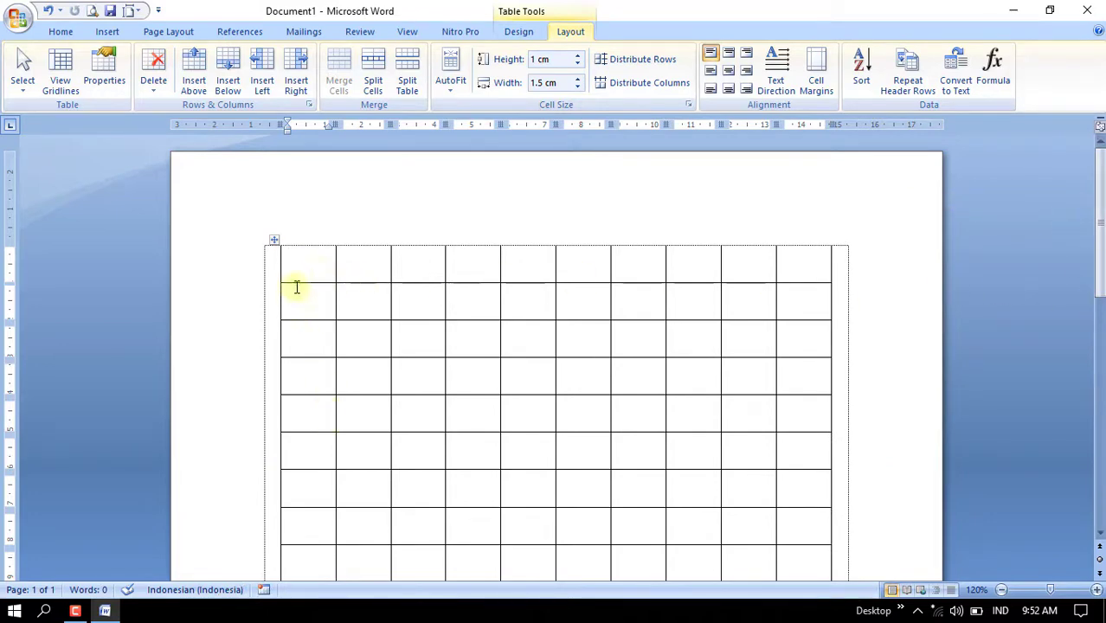
pyautogui.moveTo(293, 254); pyautogui.dragTo(768, 237)
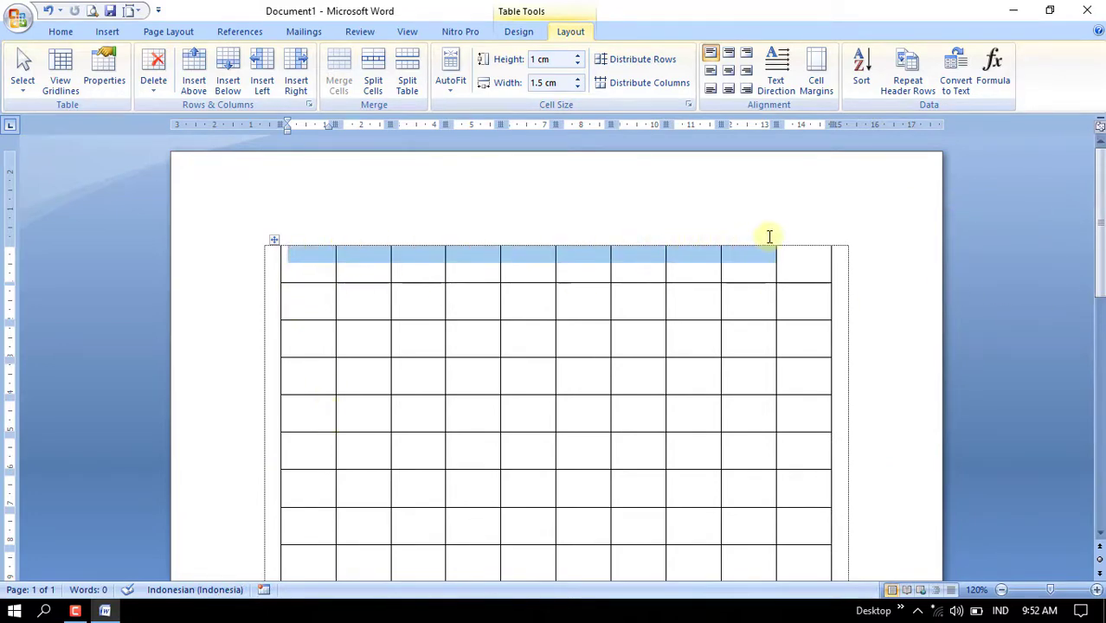
pyautogui.click(635, 301)
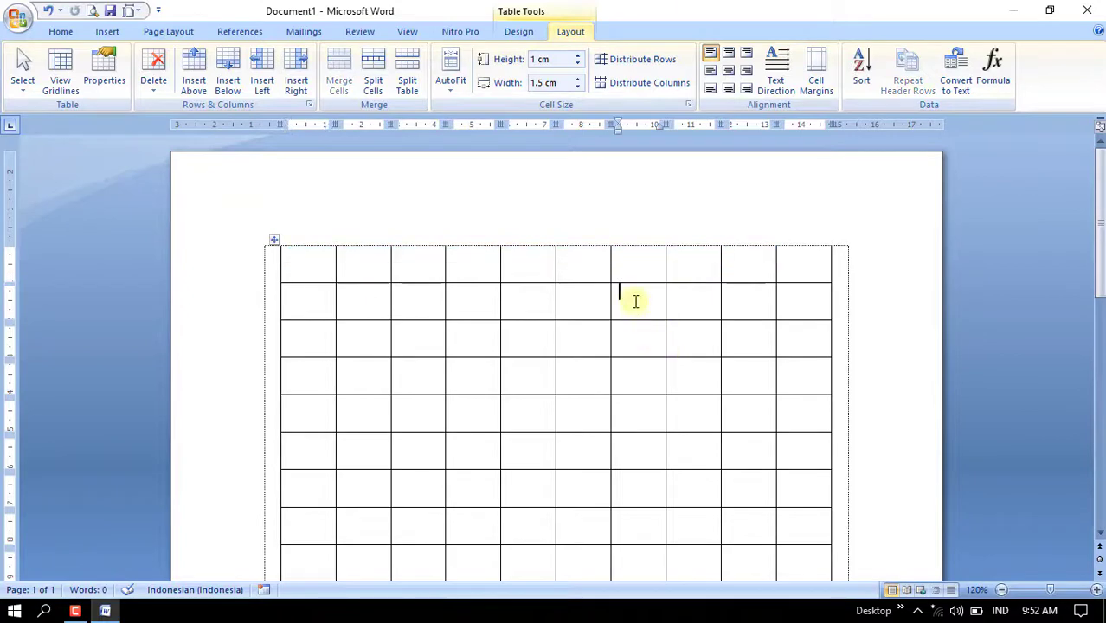